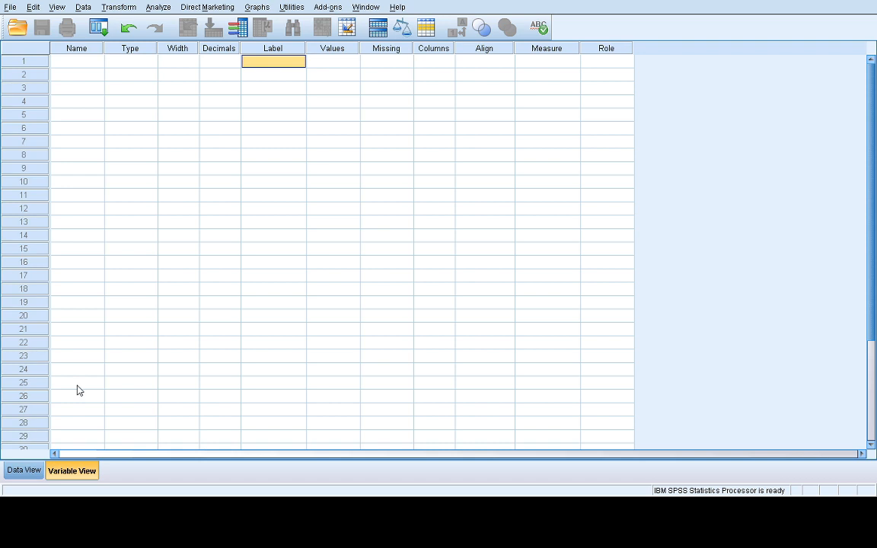
- Check the data and variable views, and try to name the first variable "gender of pa"
left_click(25, 470)
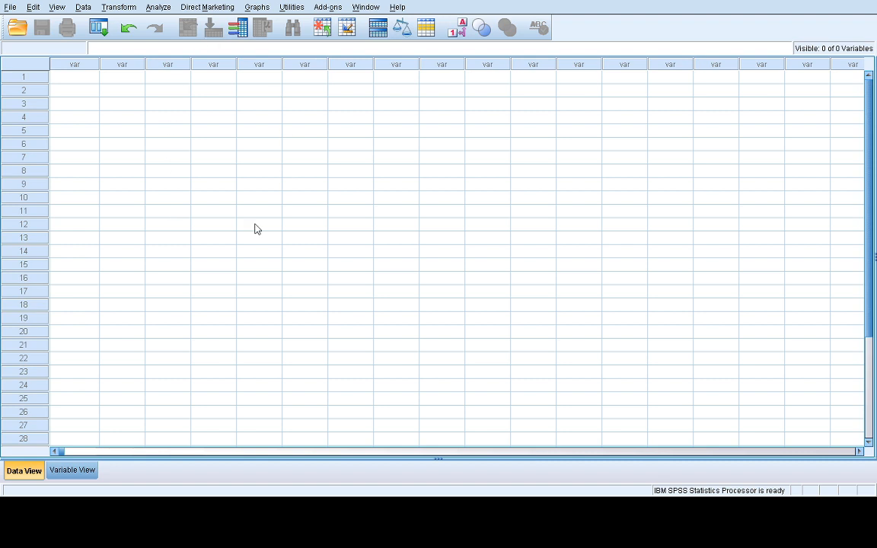
left_click(55, 472)
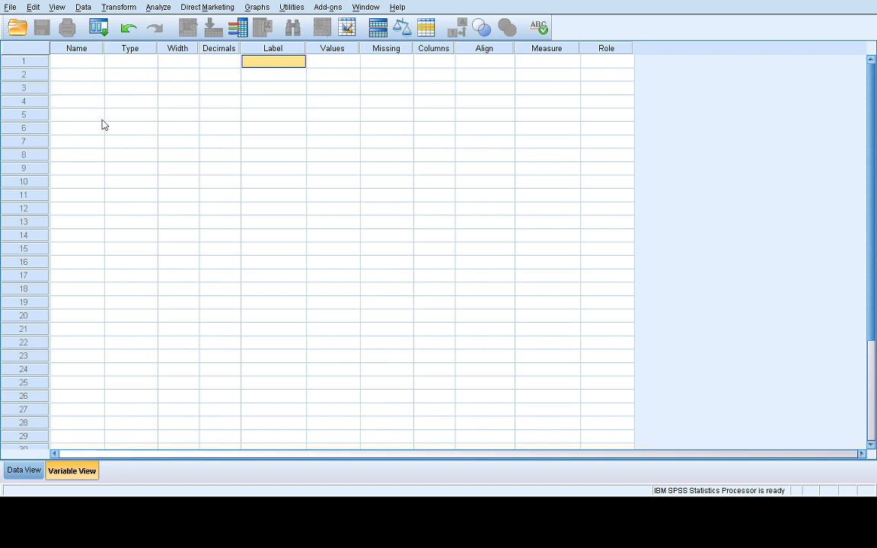
left_click(83, 61)
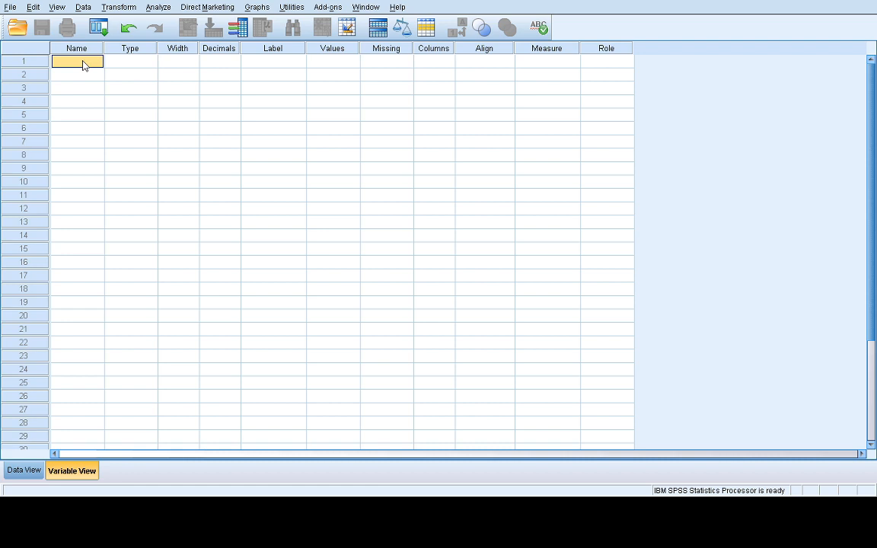
left_click(83, 62)
type("gender of pa")
left_click(78, 73)
left_click(443, 264)
- Examine the type and decimals settings available for the first variable row
left_click(141, 62)
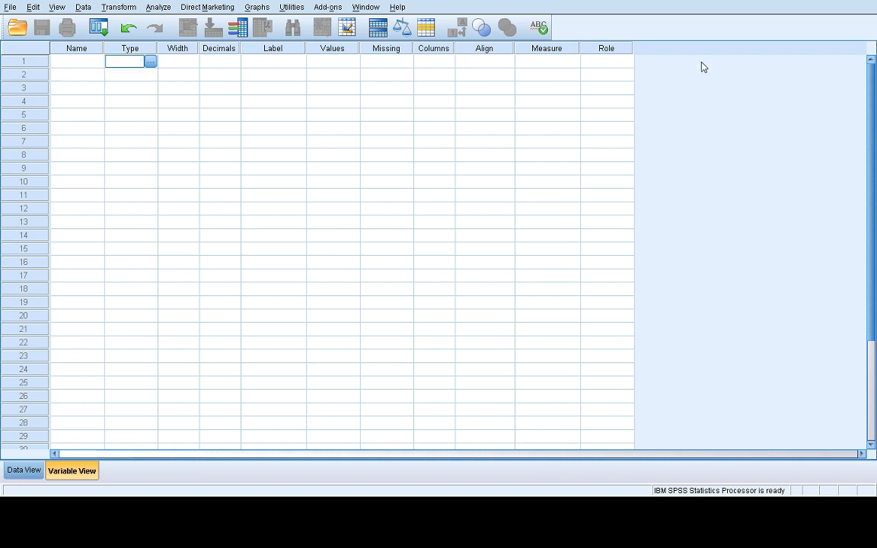
left_click(152, 63)
left_click(574, 147)
left_click(235, 65)
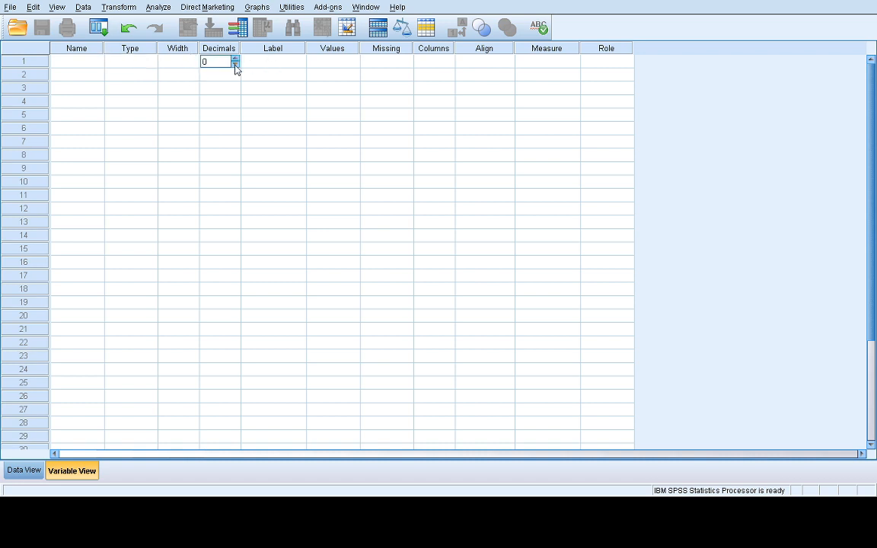
left_click(235, 61)
left_click(235, 60)
left_click(235, 60)
left_click(235, 60)
- Enter the label "gender of" in the first row and delete the resulting variable
left_click(257, 61)
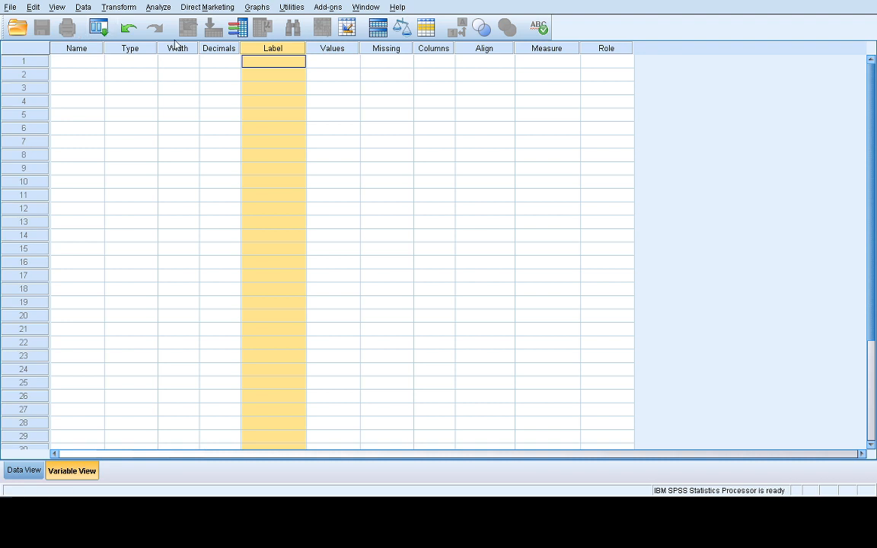
left_click(261, 63)
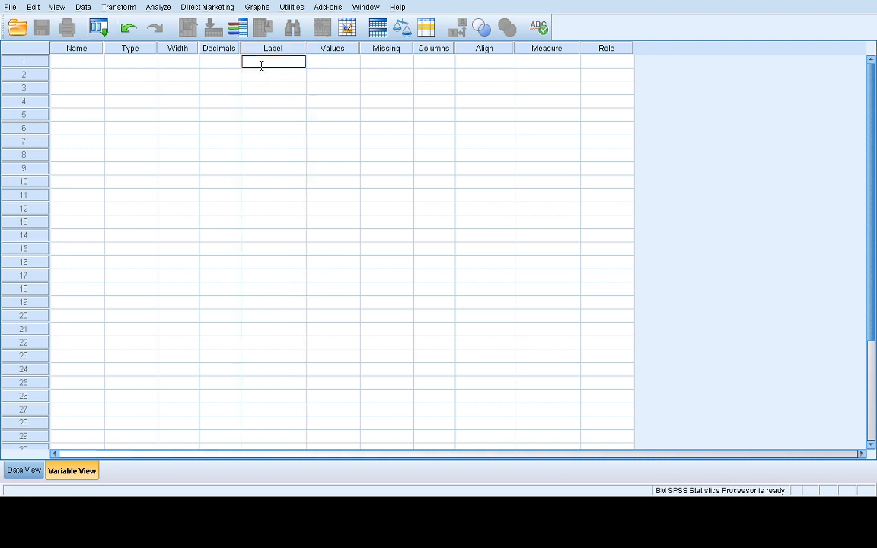
type("gender of")
left_click(277, 79)
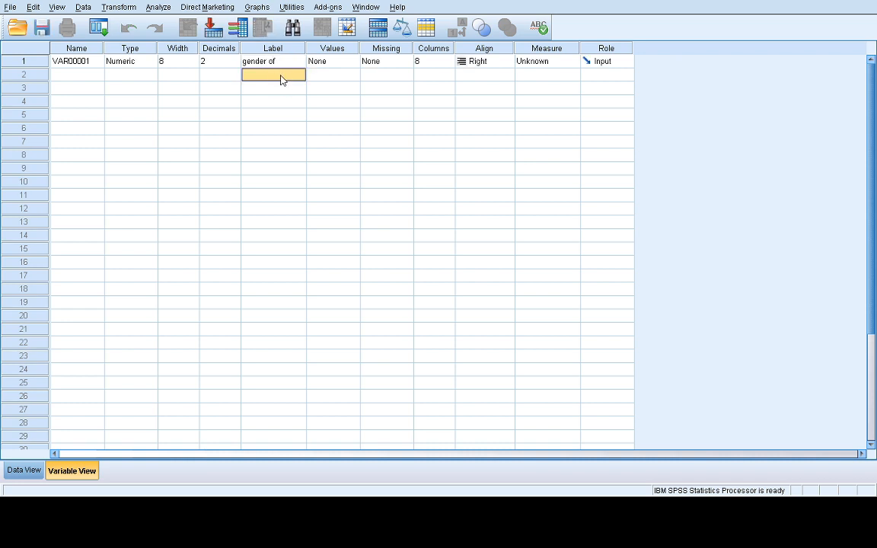
left_click(283, 63)
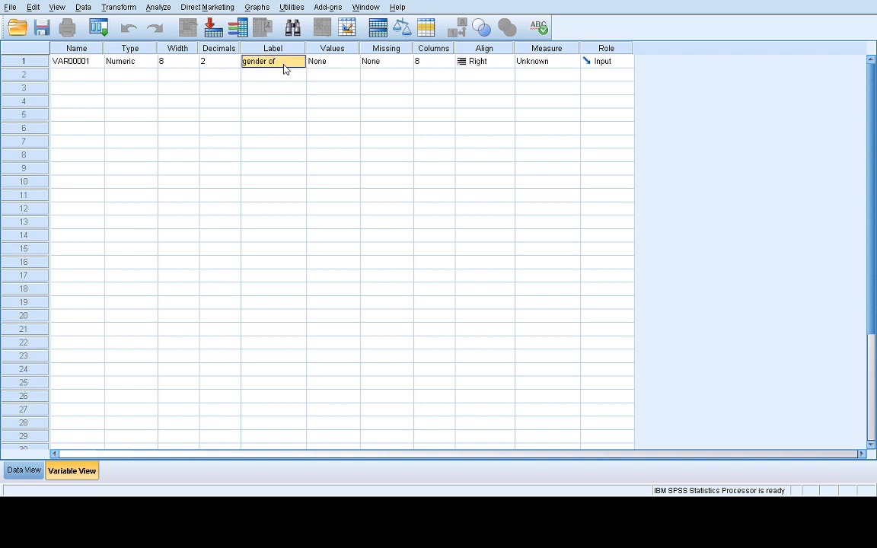
left_click(13, 64)
key("Delete")
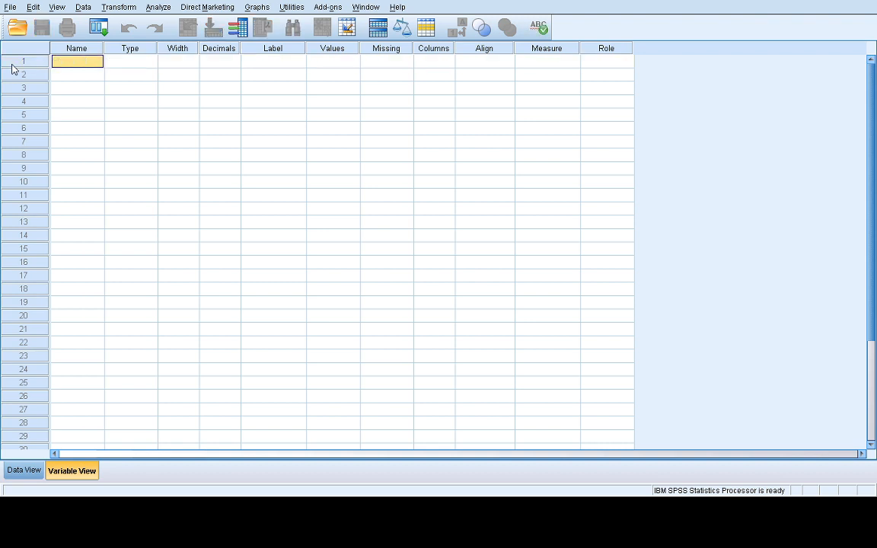
- Examine the Values, Missing, Align, Measure and Role settings of the first variable row
left_click(347, 63)
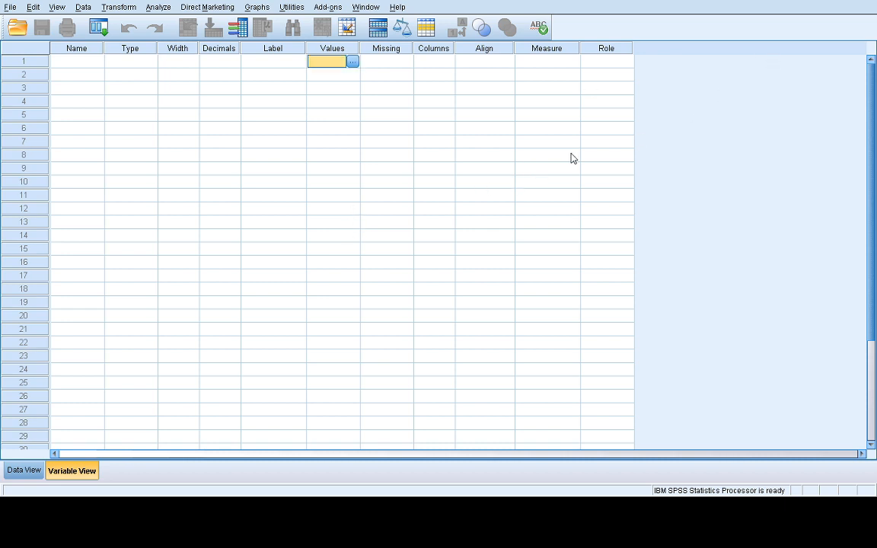
left_click(404, 63)
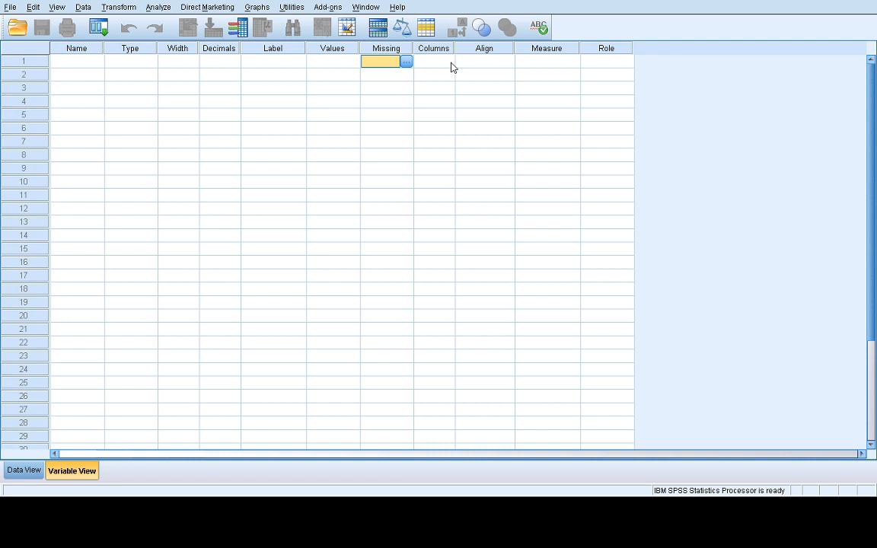
right_click(508, 65)
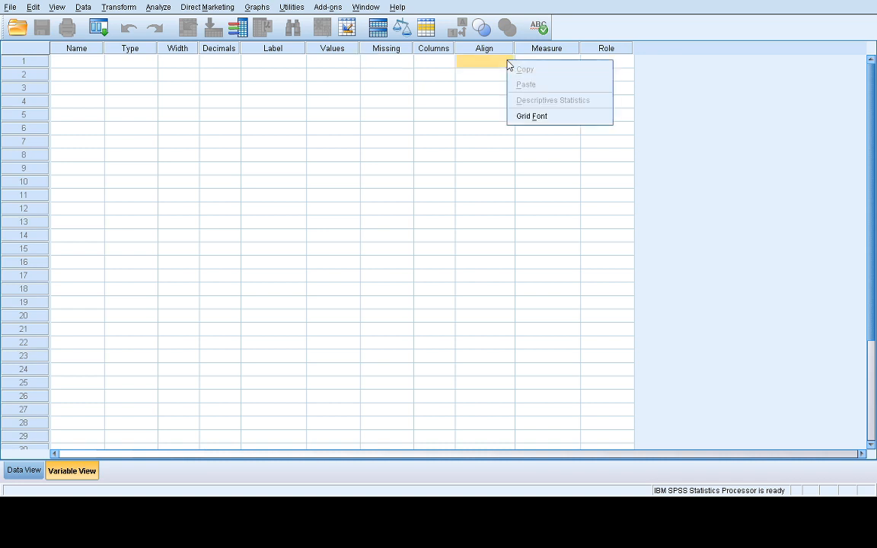
left_click(506, 61)
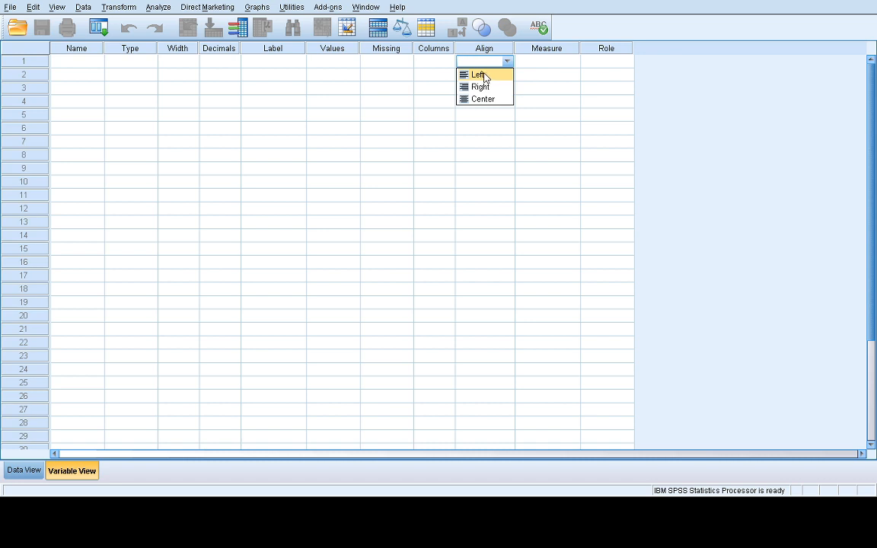
left_click(21, 470)
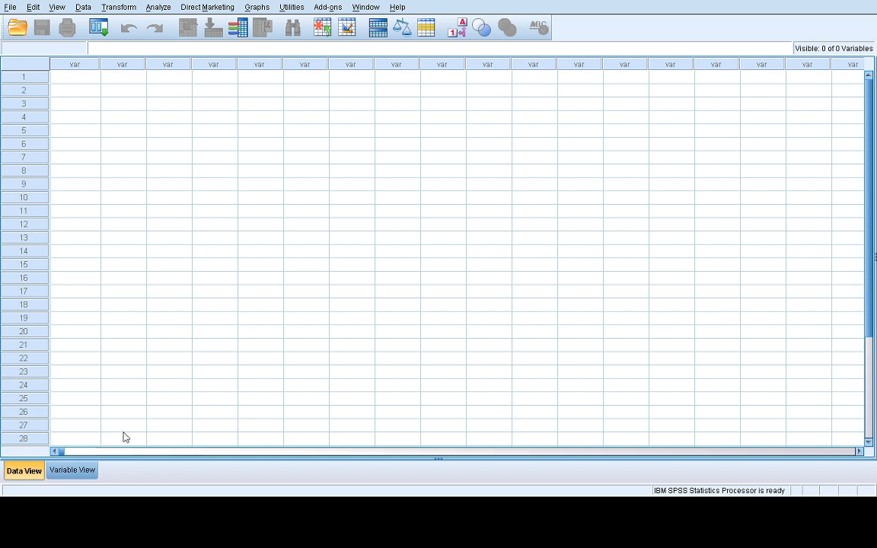
left_click(70, 470)
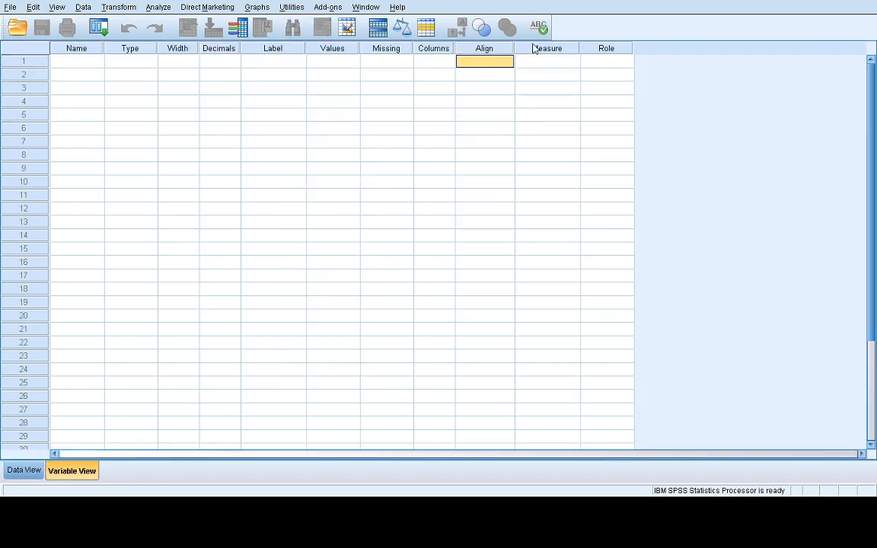
left_click(573, 62)
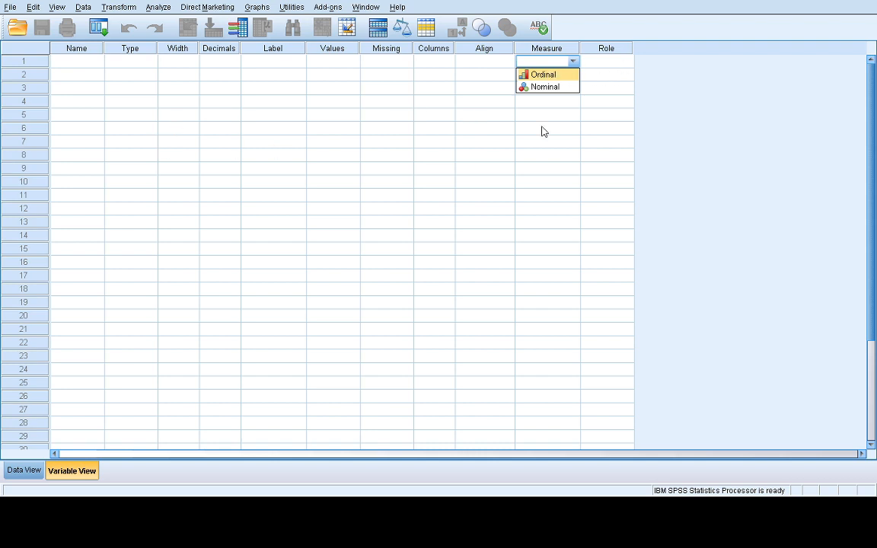
left_click(628, 63)
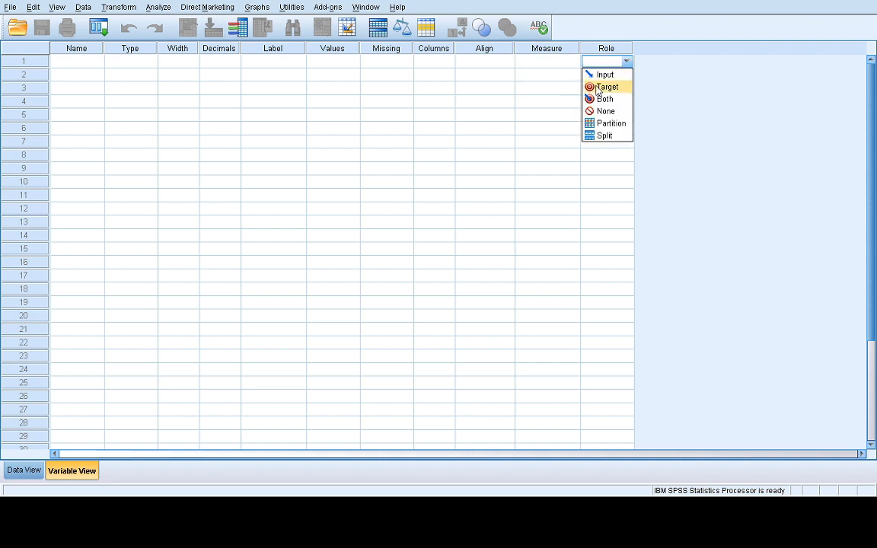
left_click(681, 73)
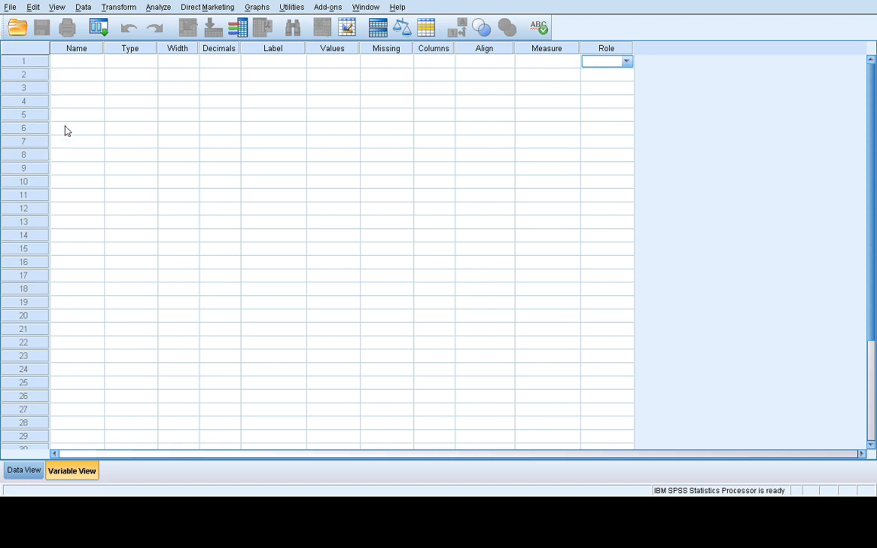
- Create a variable named Gender in the first row of the variable view
left_click(68, 64)
left_click(68, 64)
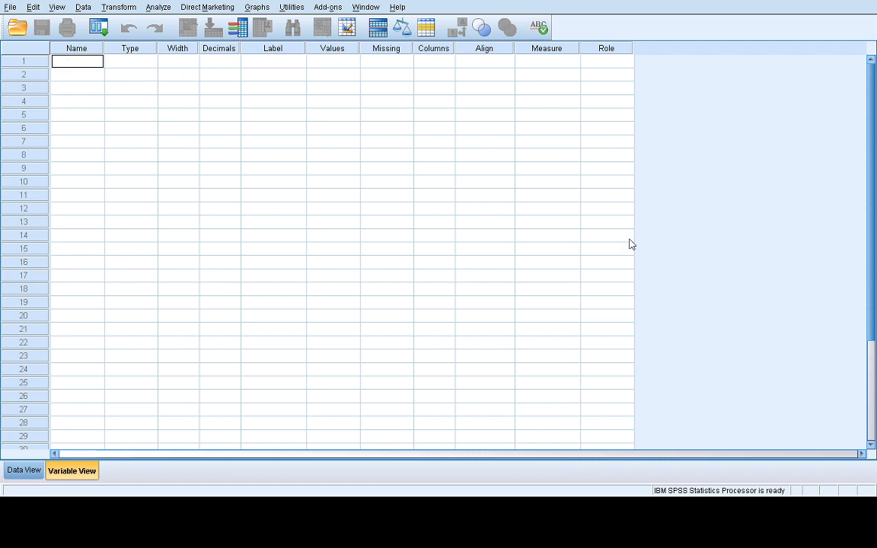
left_click(199, 521)
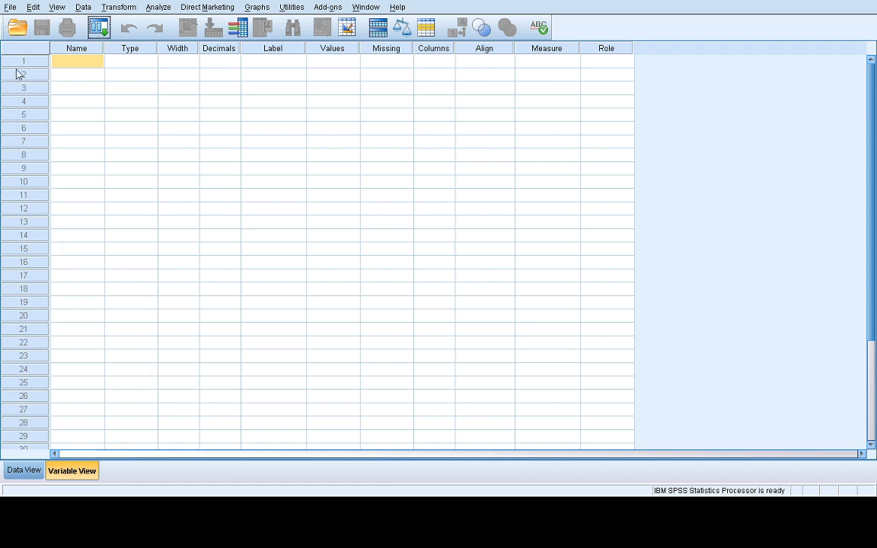
left_click(85, 63)
type("Gender")
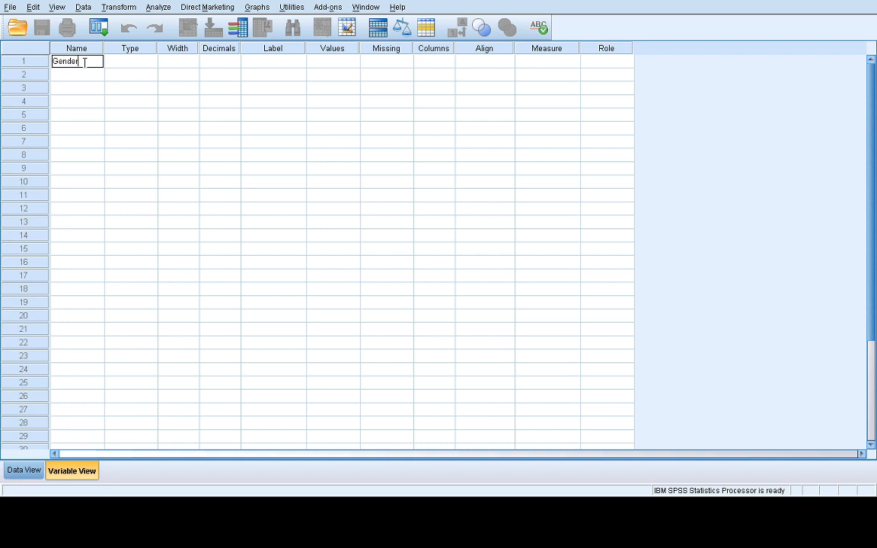
left_click(138, 66)
- Set the Gender variable's width to 6 and its decimals to 0
left_click(192, 66)
left_click(193, 66)
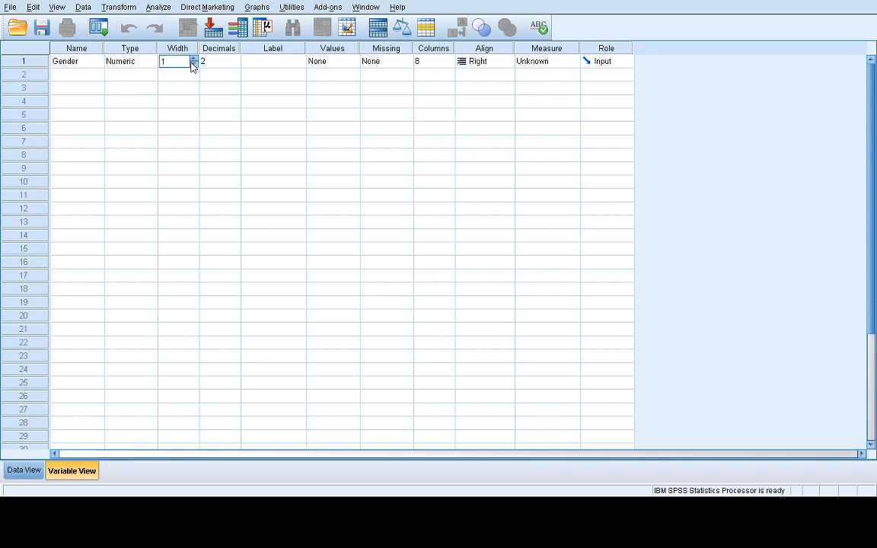
left_click(193, 58)
left_click(194, 59)
left_click(194, 59)
left_click(235, 66)
left_click(235, 66)
left_click(235, 66)
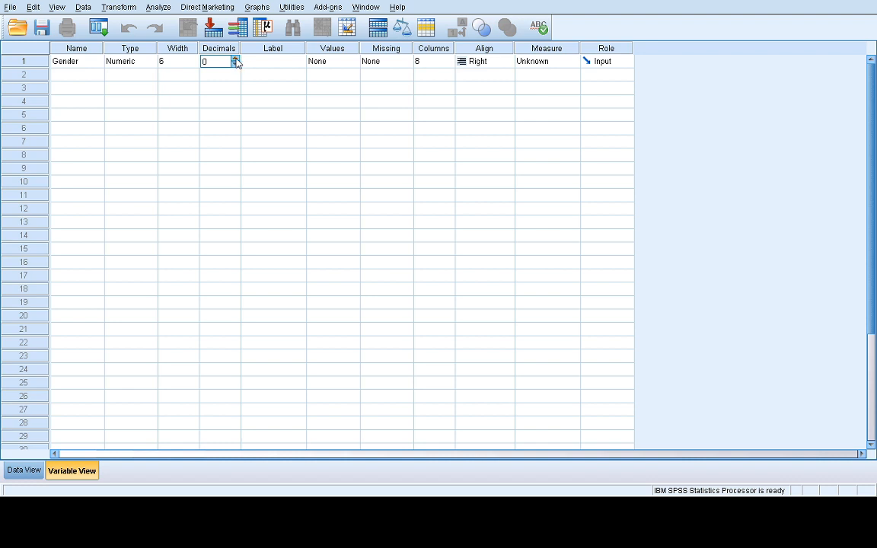
- Label the Gender variable "gender of participants" and define its value labels, with 1 as male
left_click(301, 65)
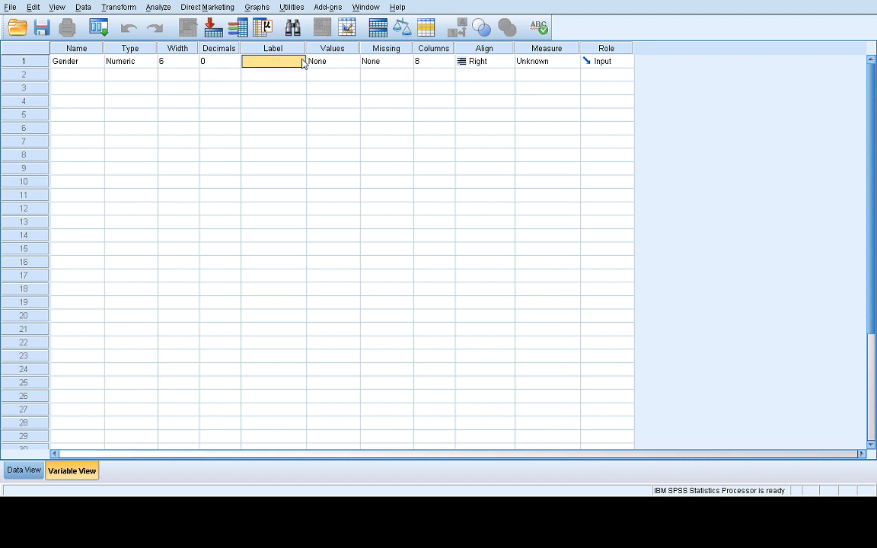
left_click(286, 60)
type("gender of")
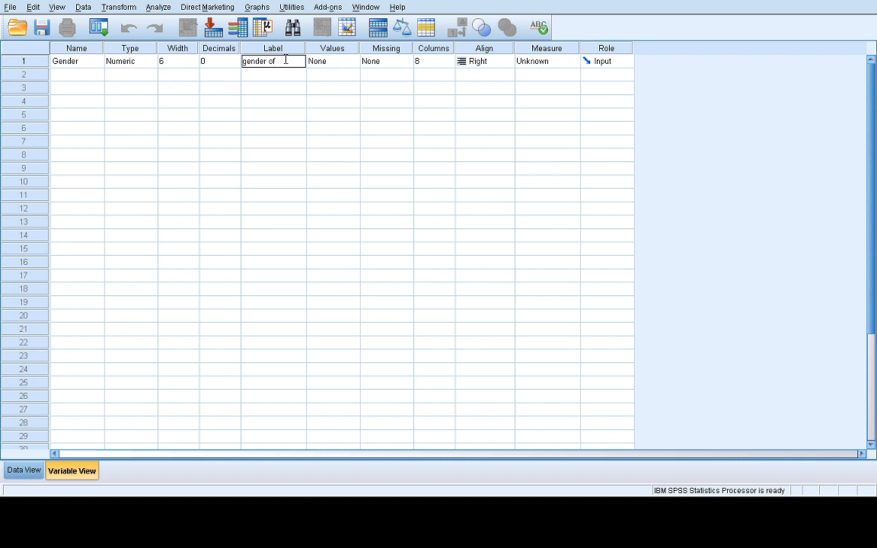
type(" participant")
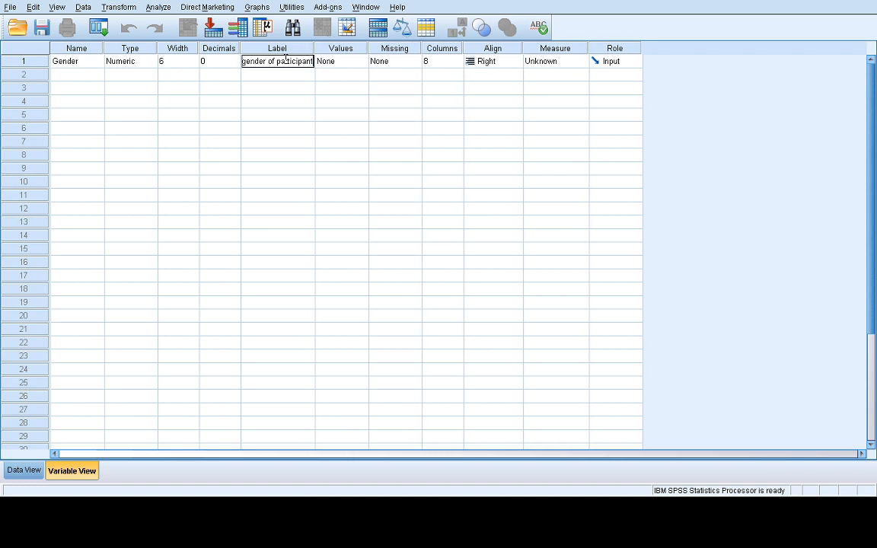
type("s")
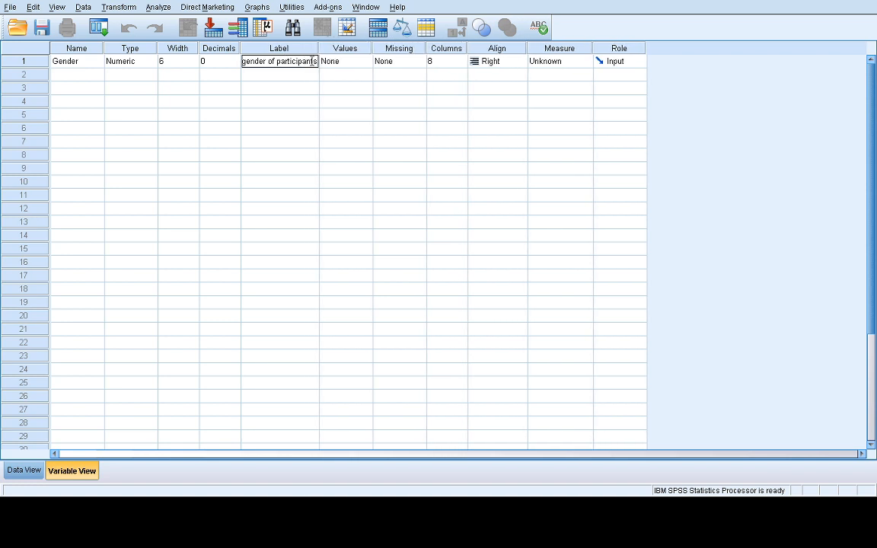
left_click(366, 63)
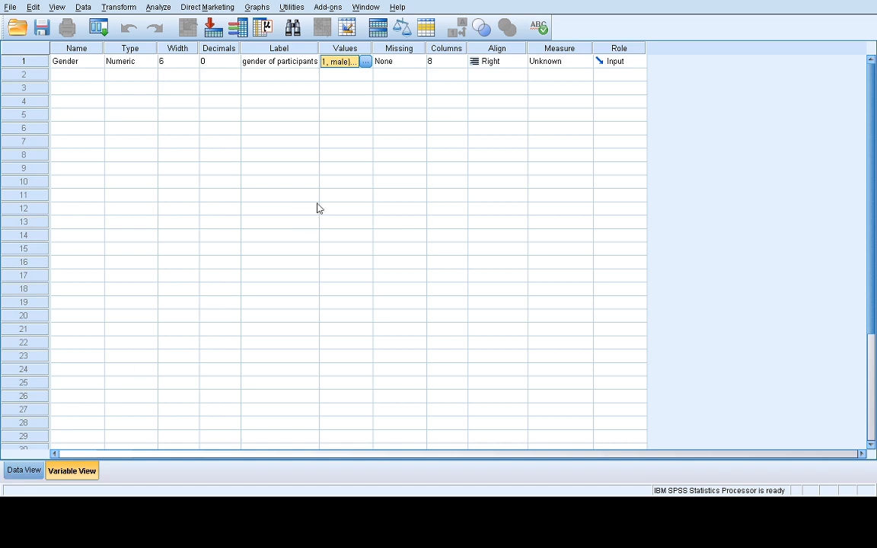
- Set the Gender variable's alignment to Left and its measure to Scale
left_click(520, 61)
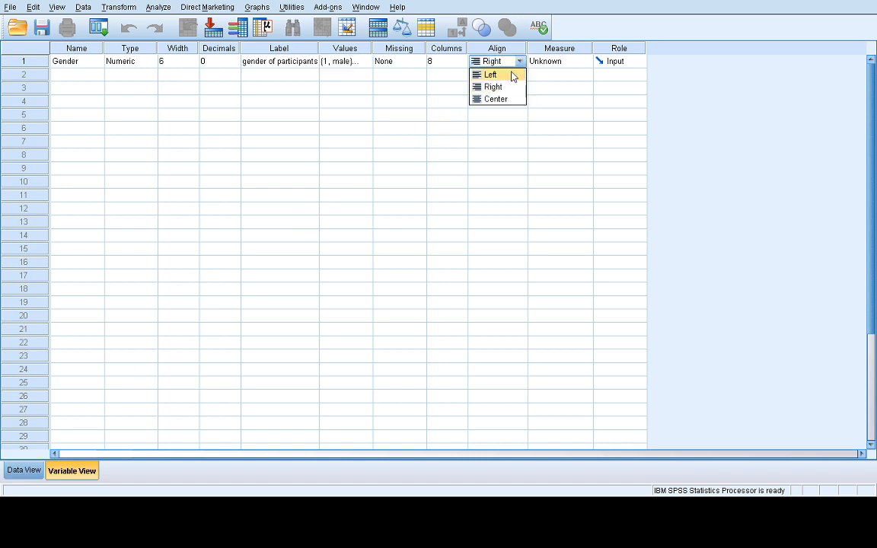
left_click(514, 76)
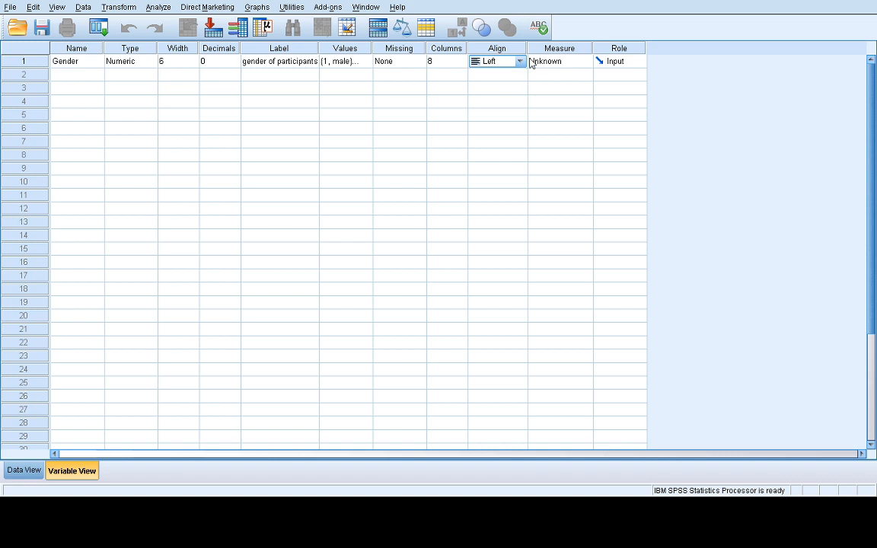
left_click(521, 61)
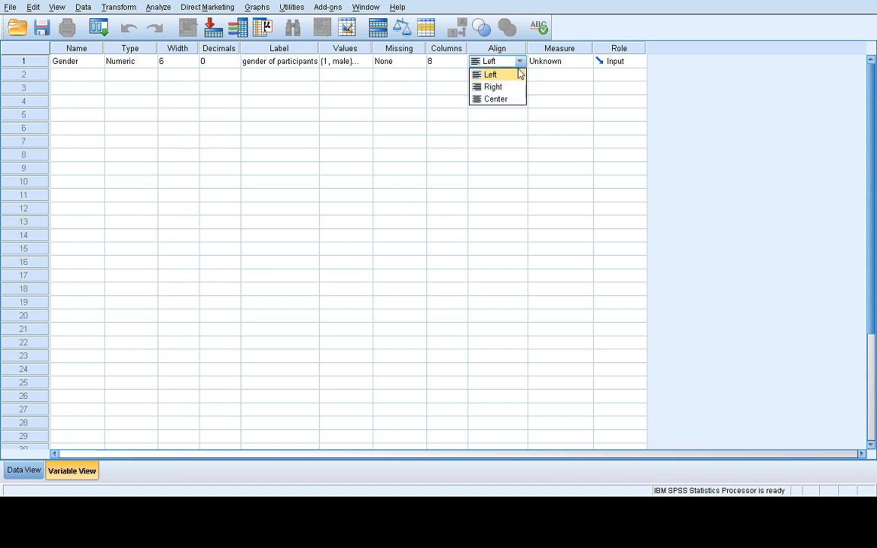
left_click(518, 72)
left_click(584, 63)
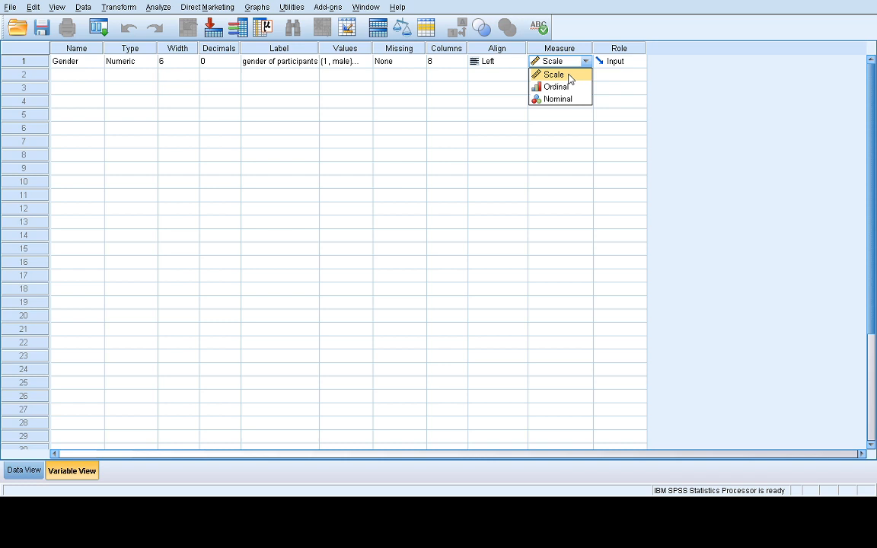
left_click(570, 75)
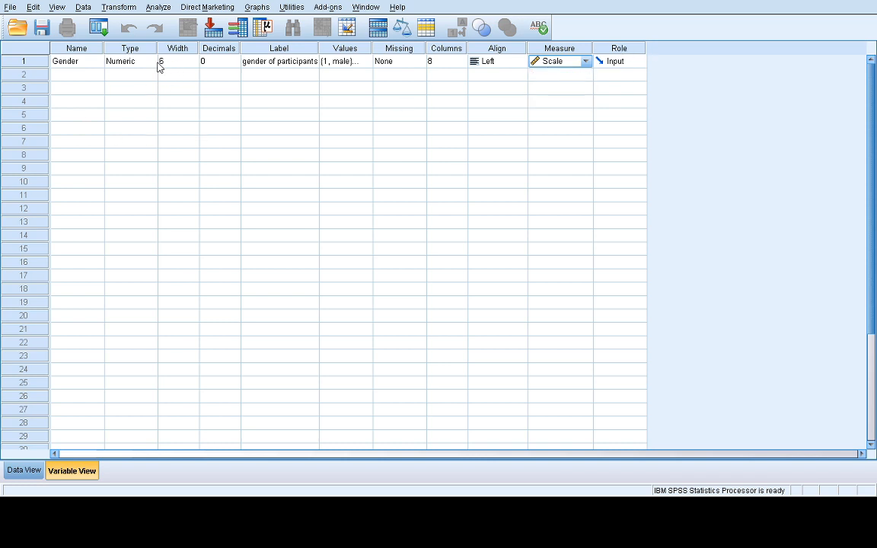
- Try a width of 5 for the Gender variable and return it to 6
left_click(189, 66)
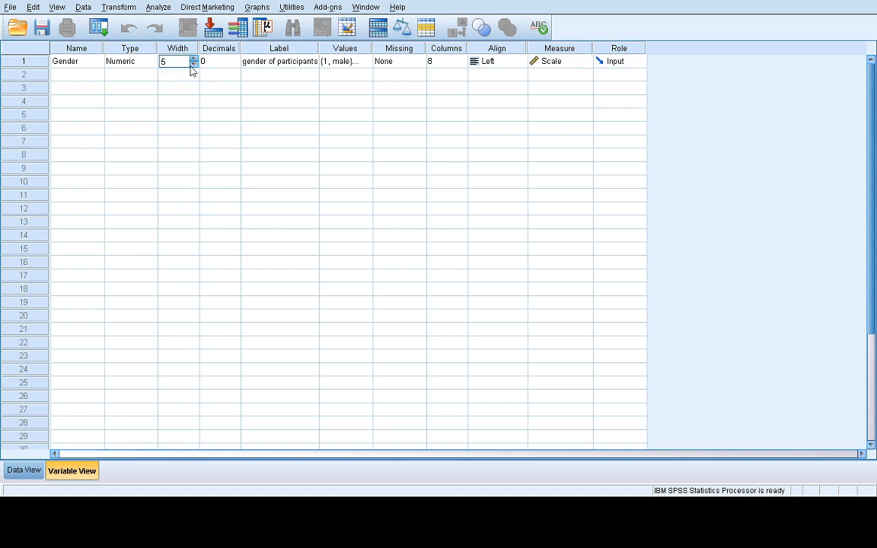
left_click(194, 57)
- Create a variable named Age in the second row and set its decimals to 0
left_click(71, 75)
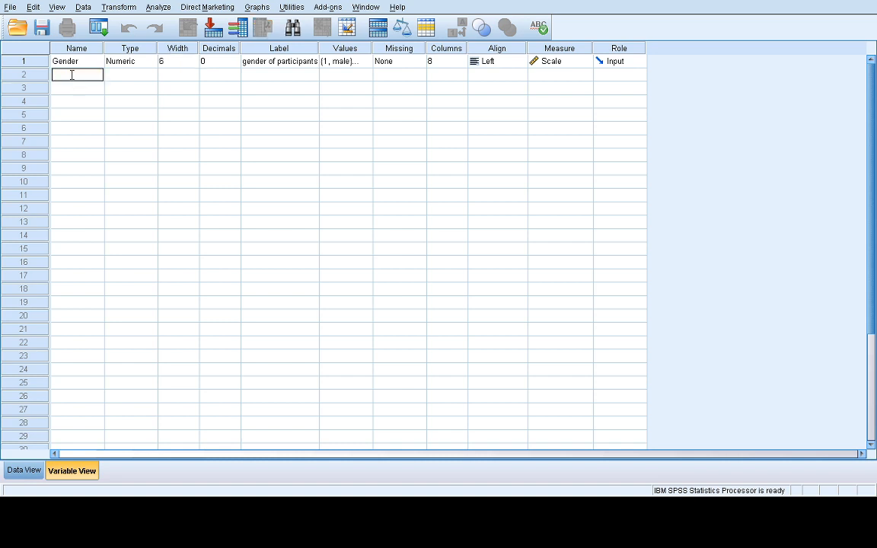
type("gw")
key("BackSpace")
type("e")
left_click(126, 82)
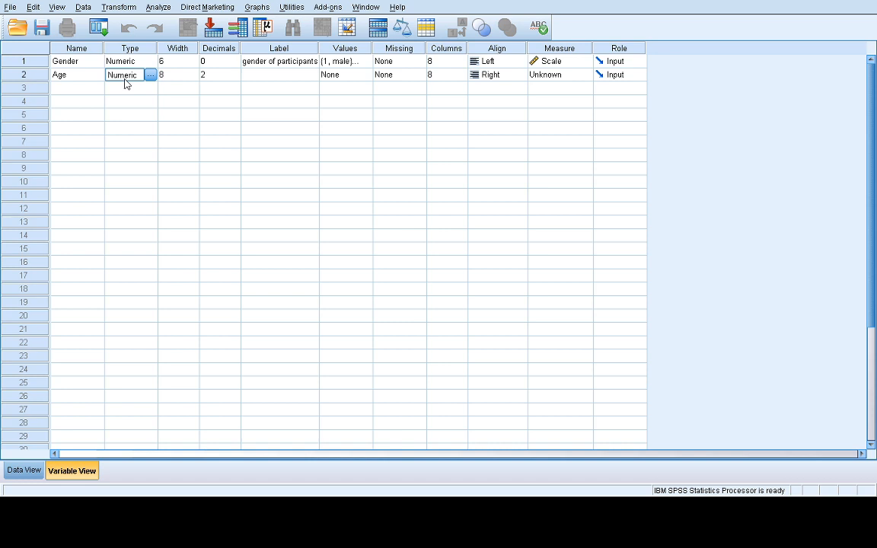
left_click(236, 80)
double_click(236, 79)
- Label the Age variable "age of participants"
left_click(297, 80)
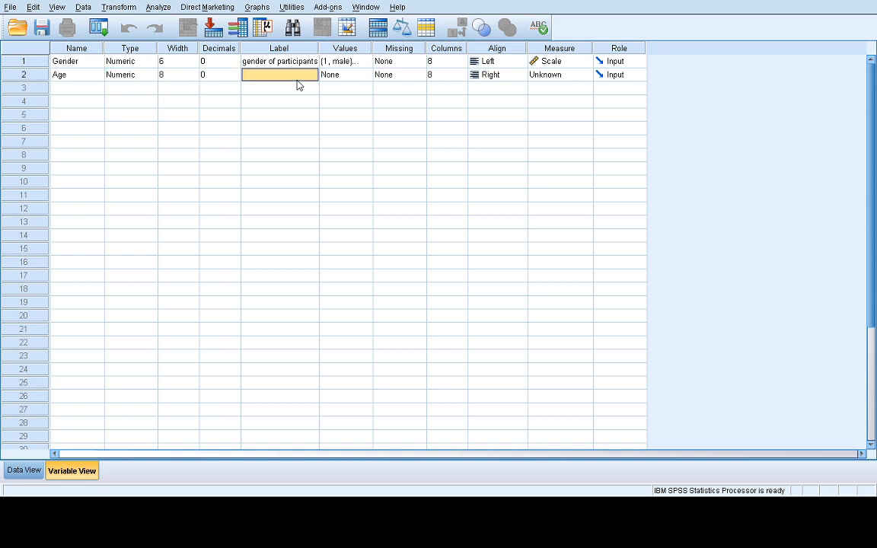
left_click(292, 74)
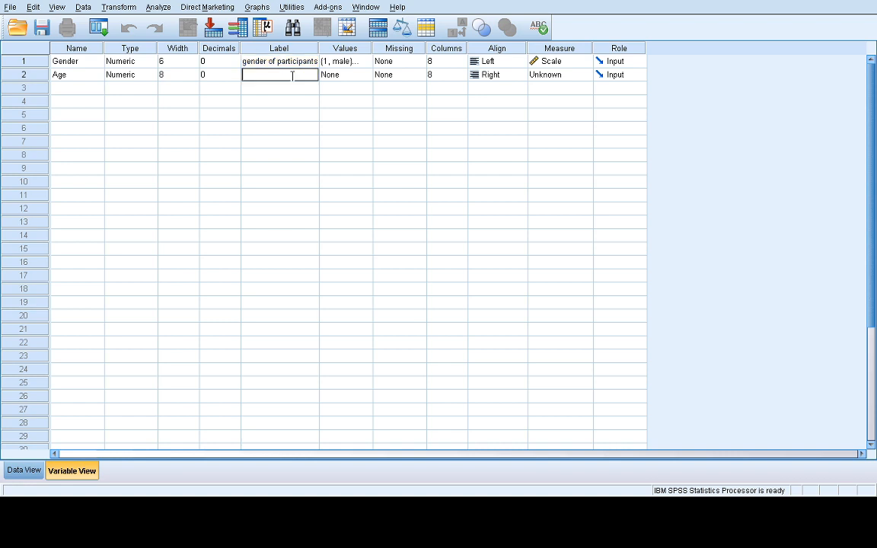
type("g")
key("BackSpace")
type("age of participants")
left_click(363, 80)
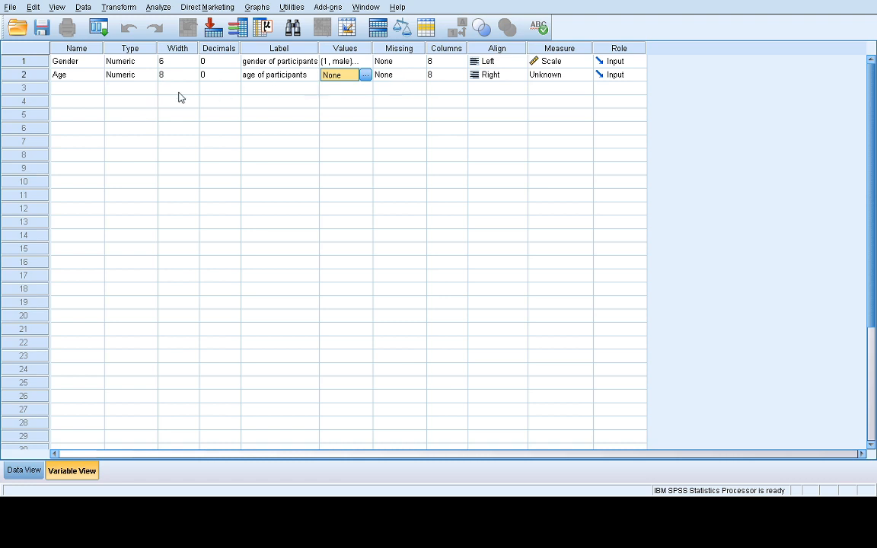
- Set the Age variable's alignment to Left and its measure to Scale
left_click(518, 76)
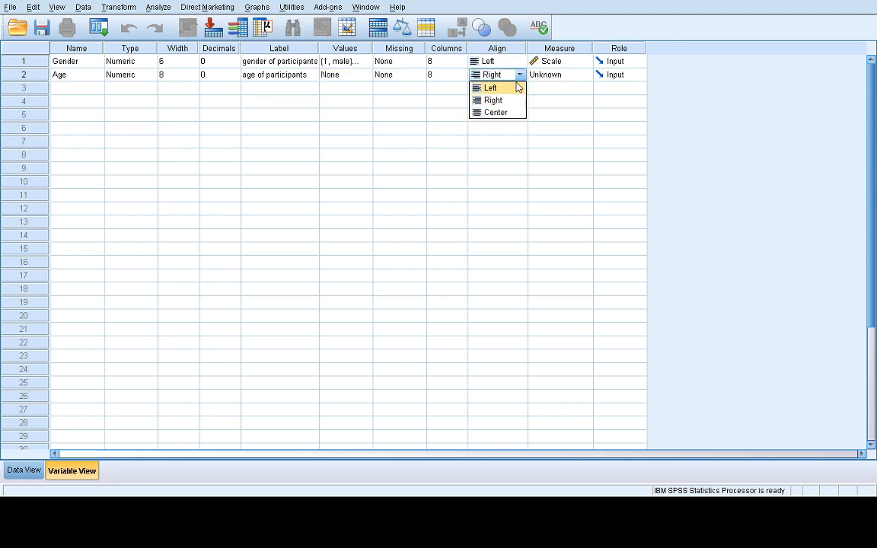
left_click(518, 88)
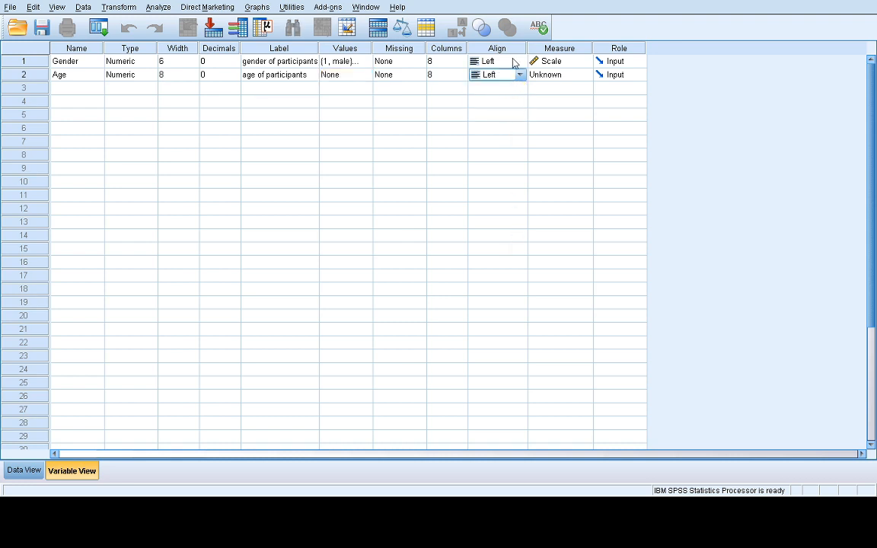
left_click(585, 75)
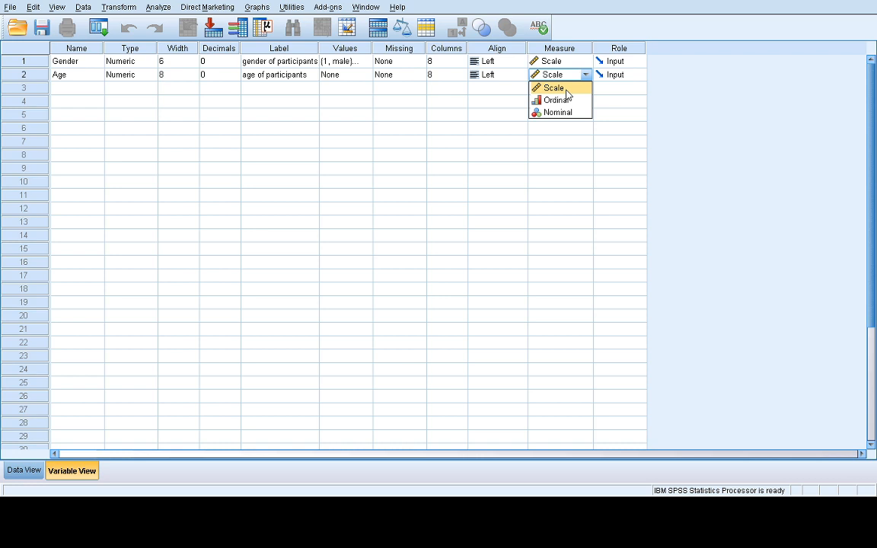
left_click(567, 90)
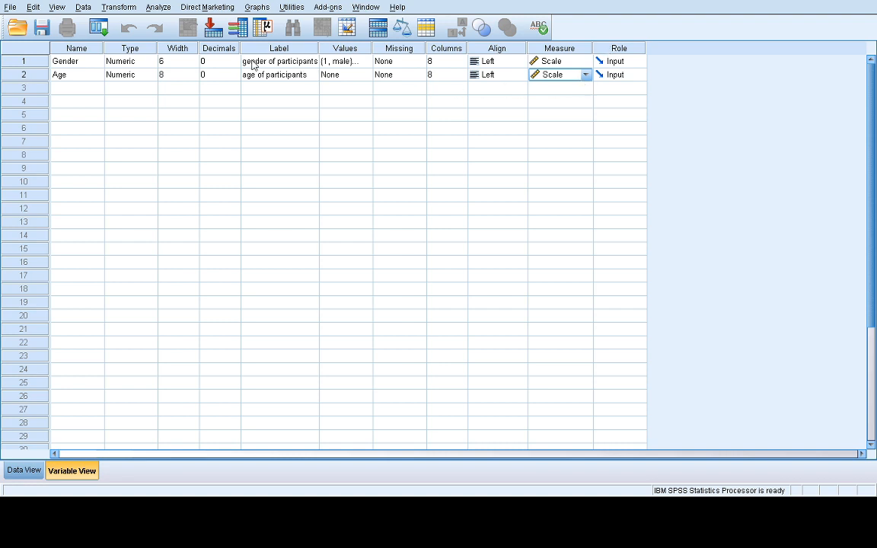
- Create a variable named MotherEdu in the third row and set its type to String
left_click(79, 86)
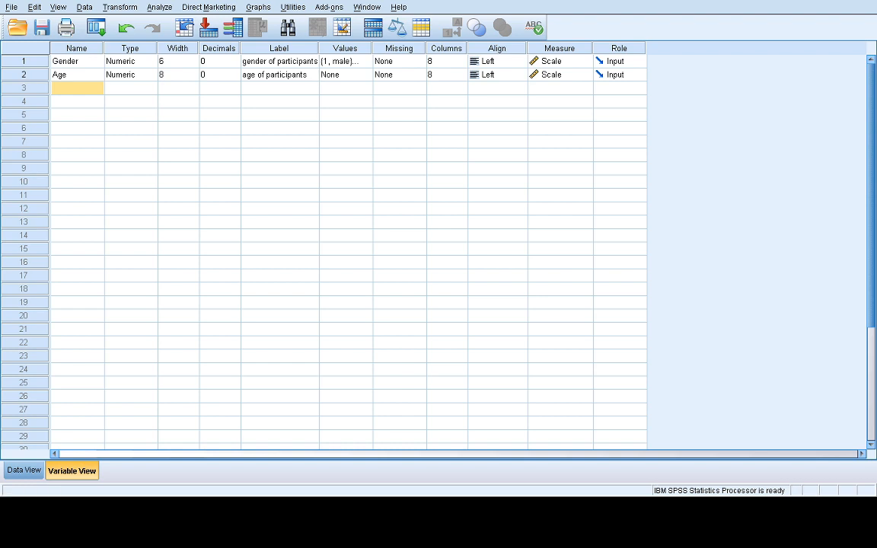
left_click(74, 90)
left_click(74, 88)
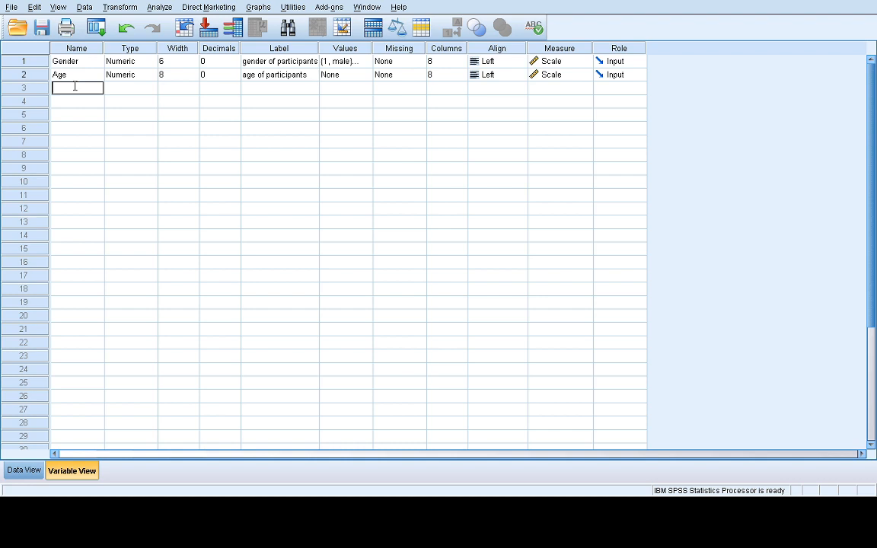
type("MotherEduy")
left_click(24, 471)
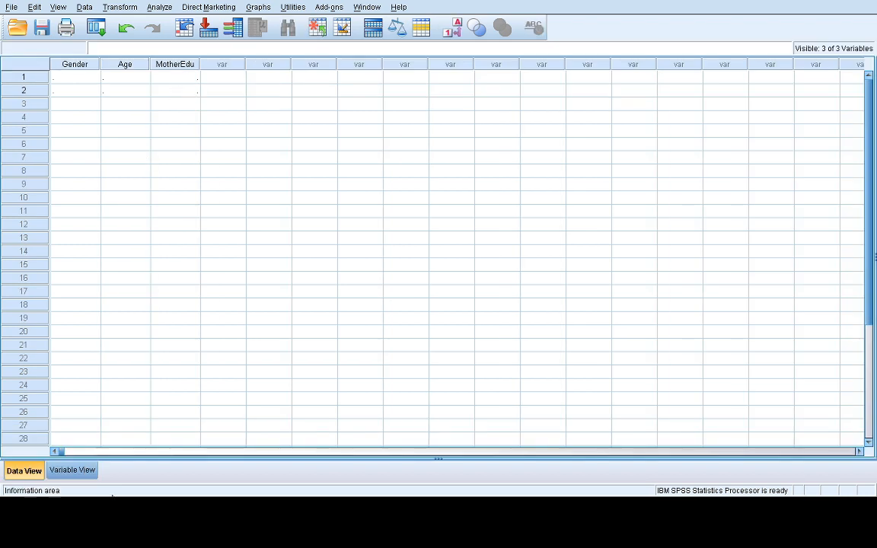
left_click(72, 472)
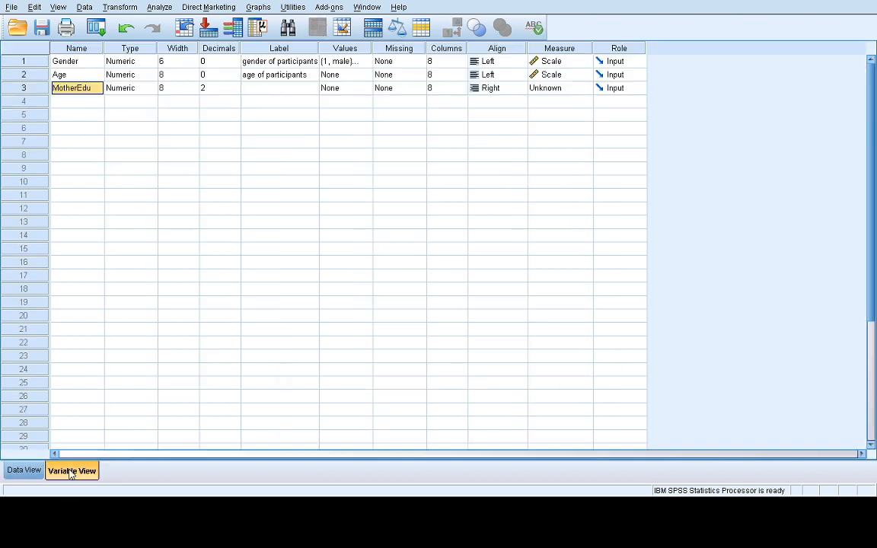
left_click(151, 90)
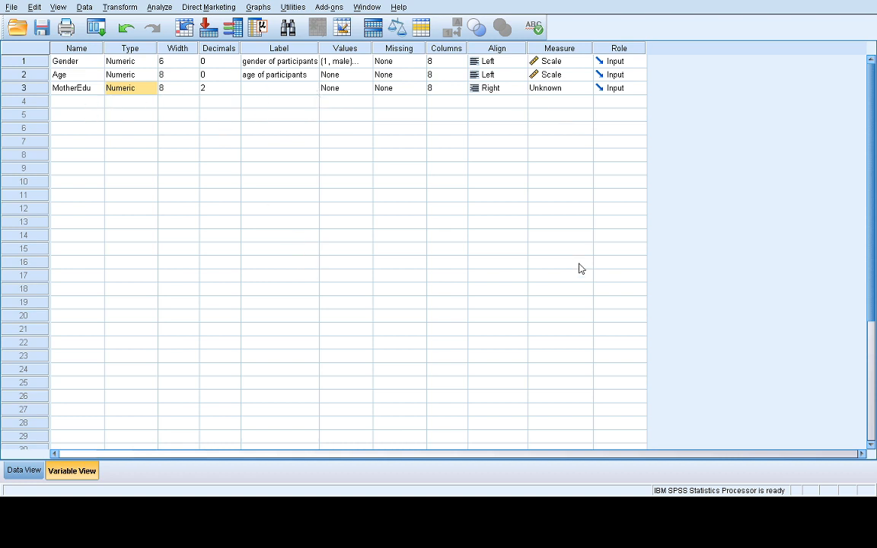
left_click(397, 331)
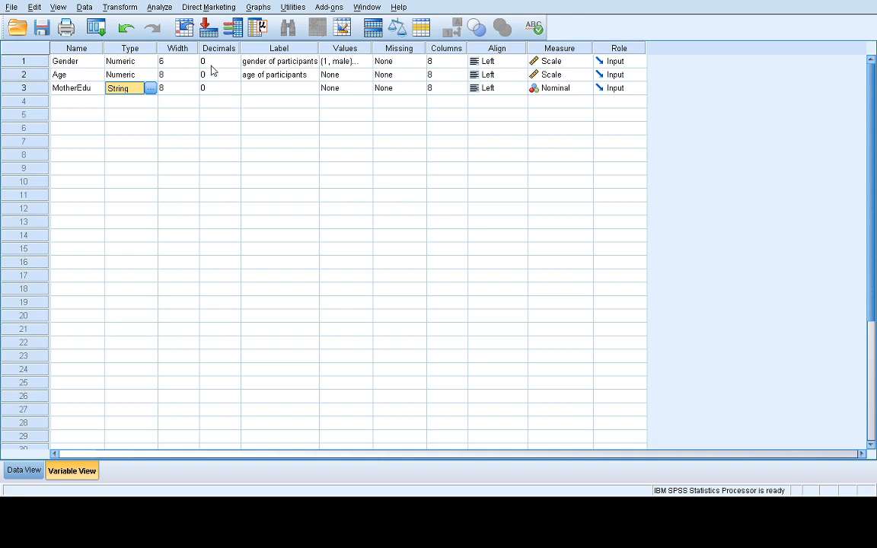
- Label the MotherEdu variable "mother's education" and choose Nominal as its measure
left_click(290, 88)
type("mo")
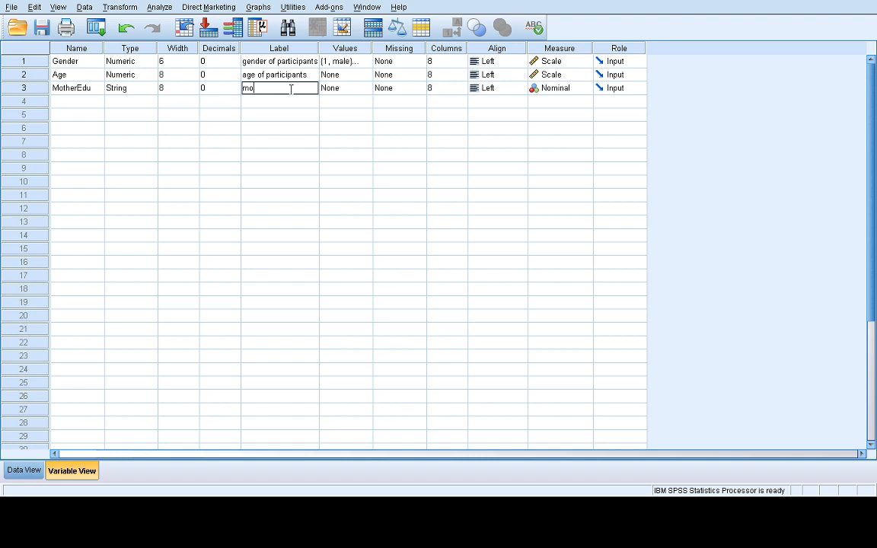
type("ther's education")
left_click(586, 89)
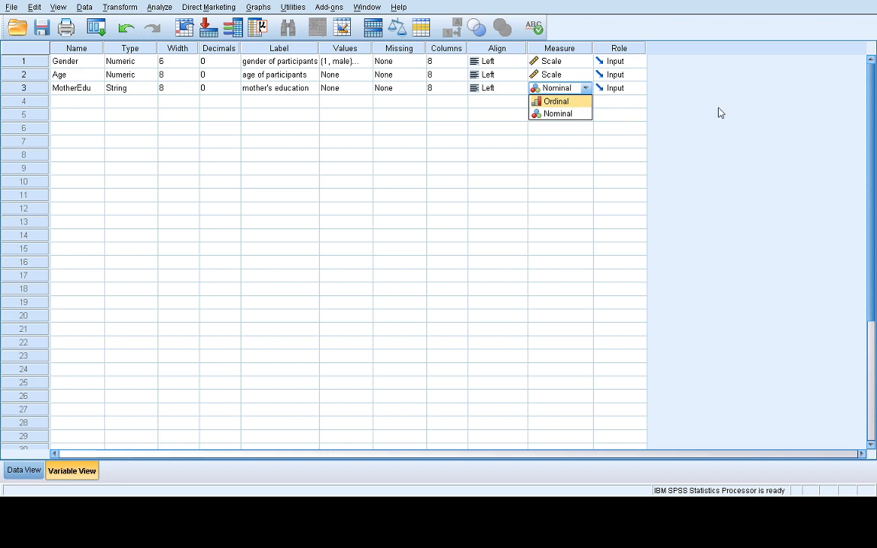
left_click(557, 114)
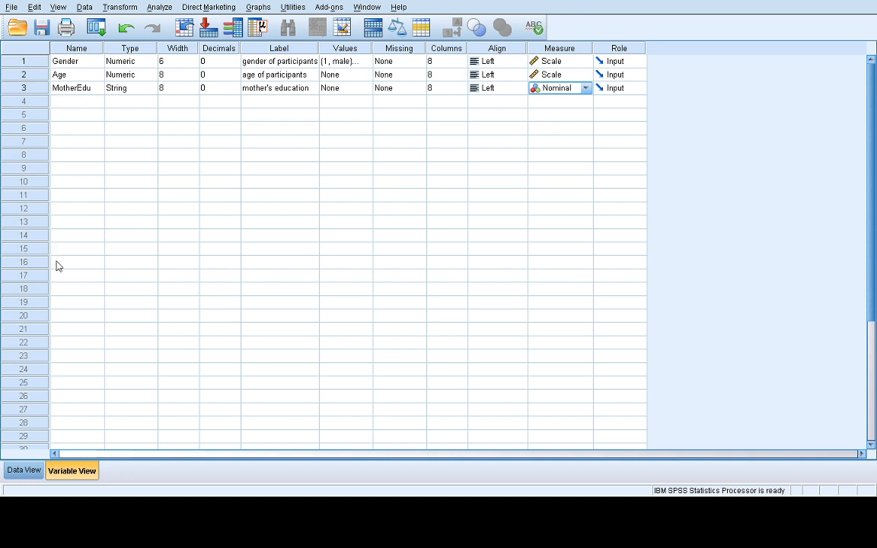
- Enter the first case in the data view with Gender 1, Age 29 and MotherEdu B.A
left_click(29, 471)
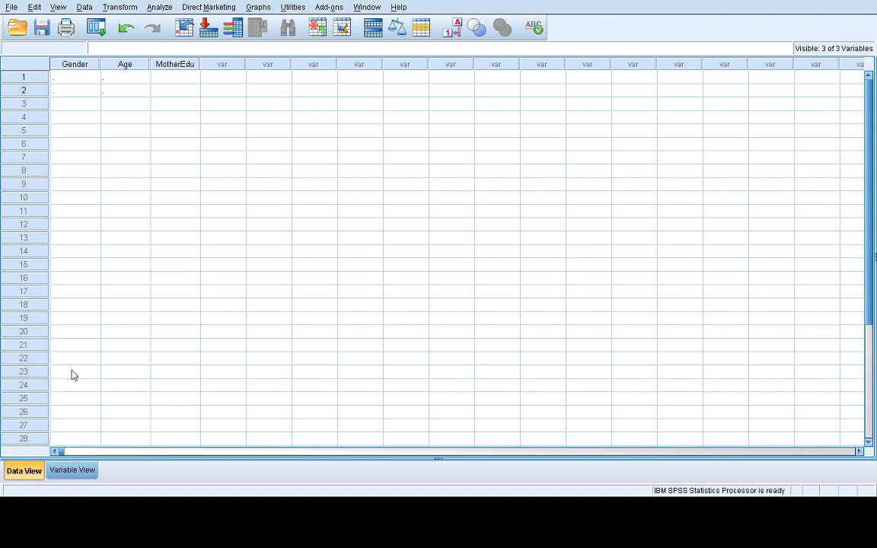
left_click(67, 79)
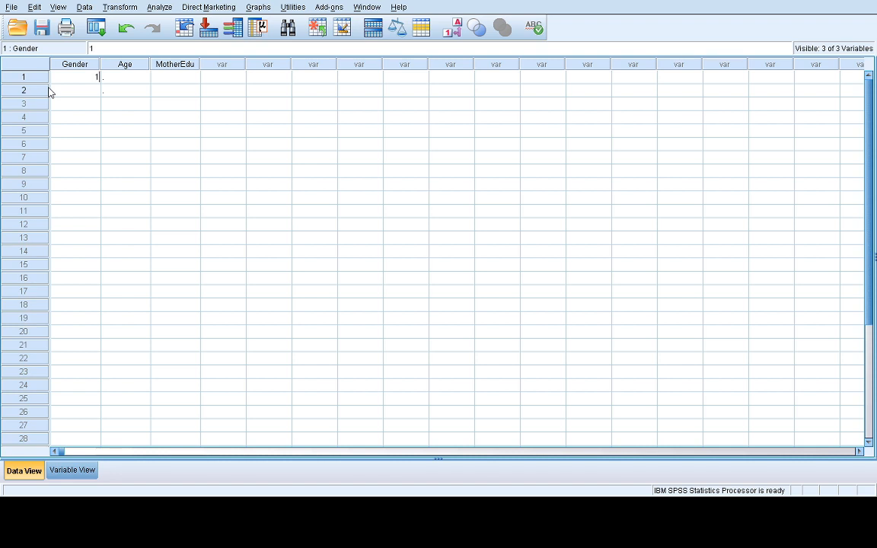
left_click(121, 78)
type("29")
left_click(185, 77)
type("B.A")
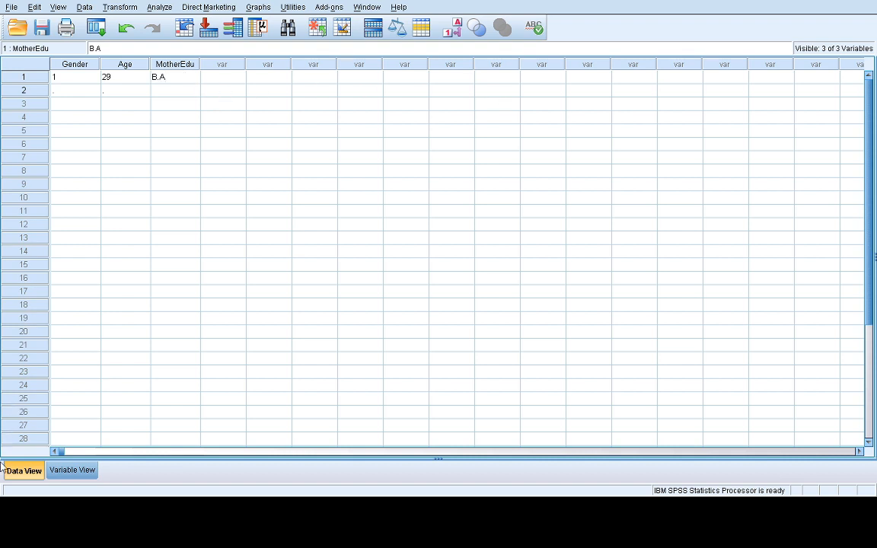
- Create a variable named FmilySys in the fourth row of the variable view
left_click(73, 471)
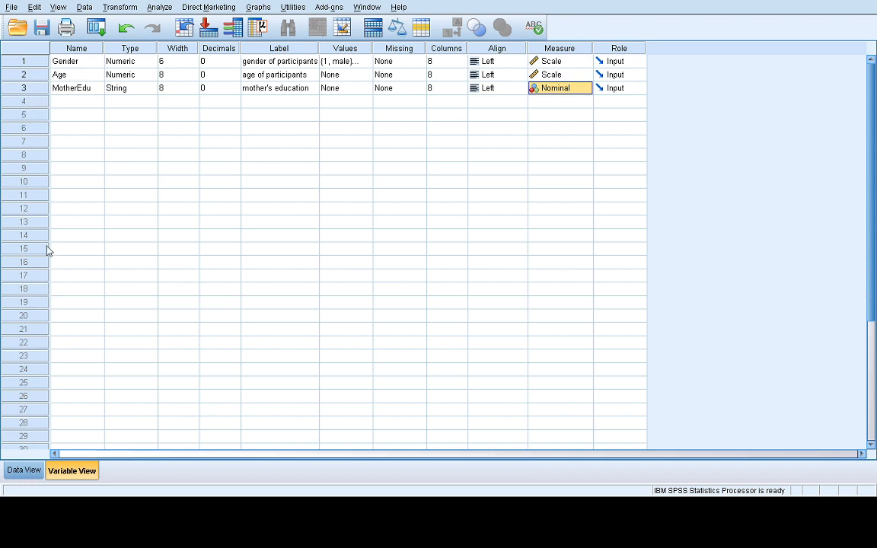
left_click(57, 104)
left_click(57, 102)
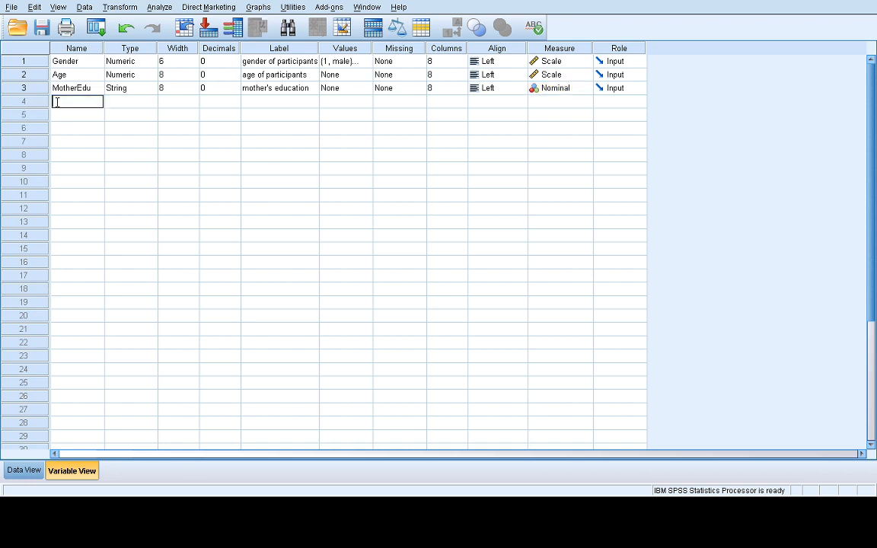
type("Fin")
type("ly")
type("Sys")
left_click(127, 107)
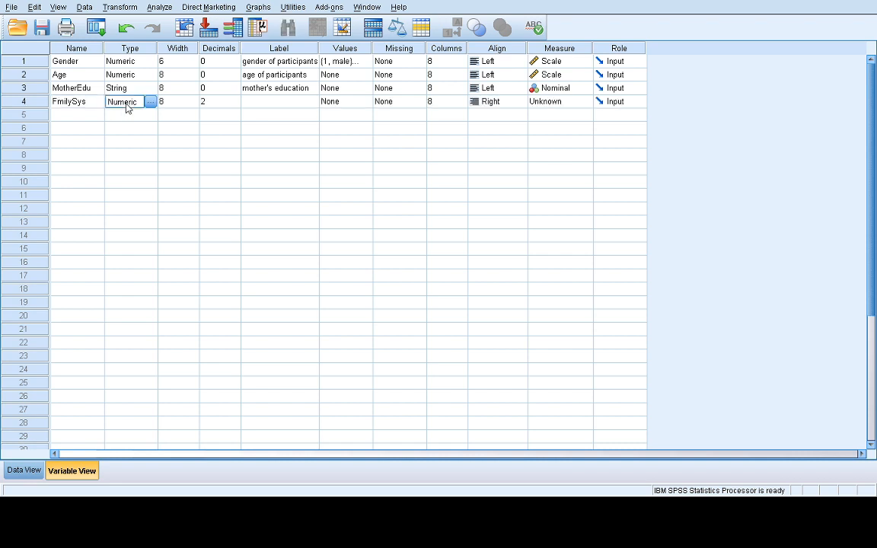
- Set the FmilySys variable's decimals to 0 and label it "family system"
left_click(233, 105)
left_click(235, 104)
left_click(235, 104)
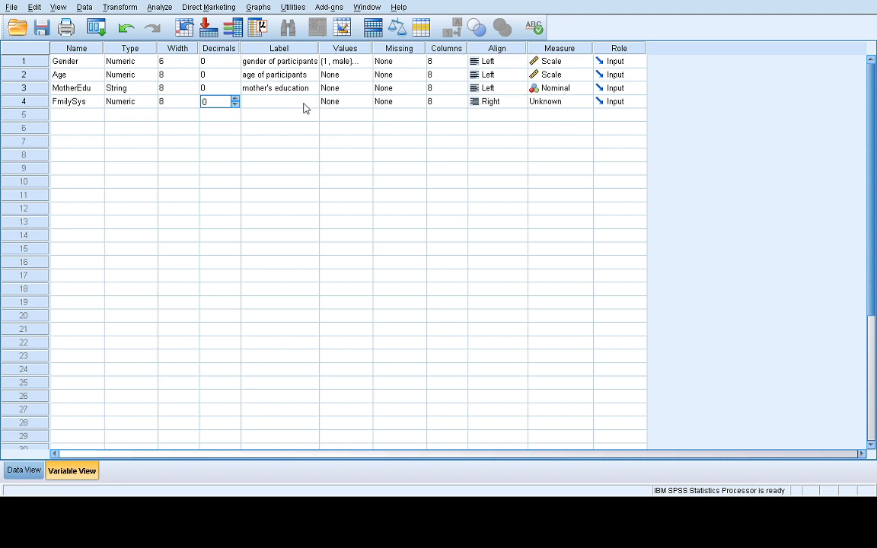
left_click(294, 102)
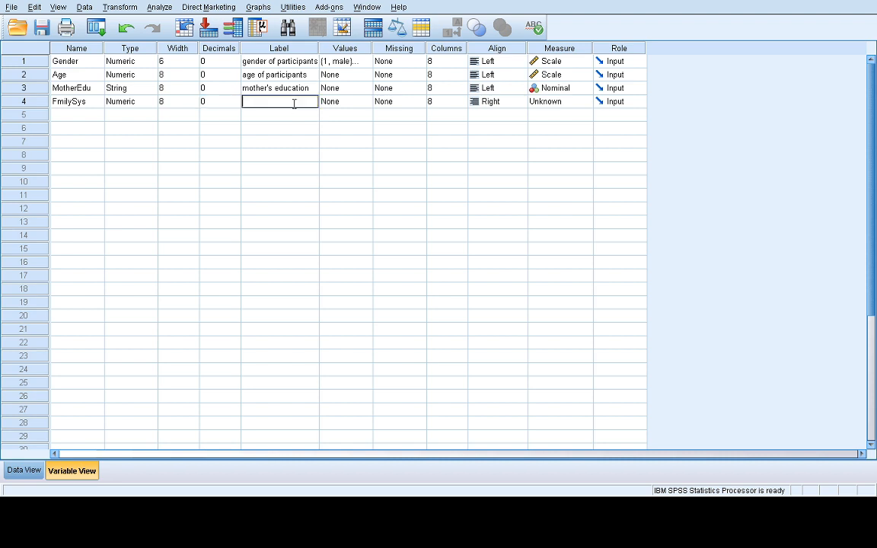
type("family system")
- Define the FmilySys variable's value labels, with 1 as joint
left_click(361, 104)
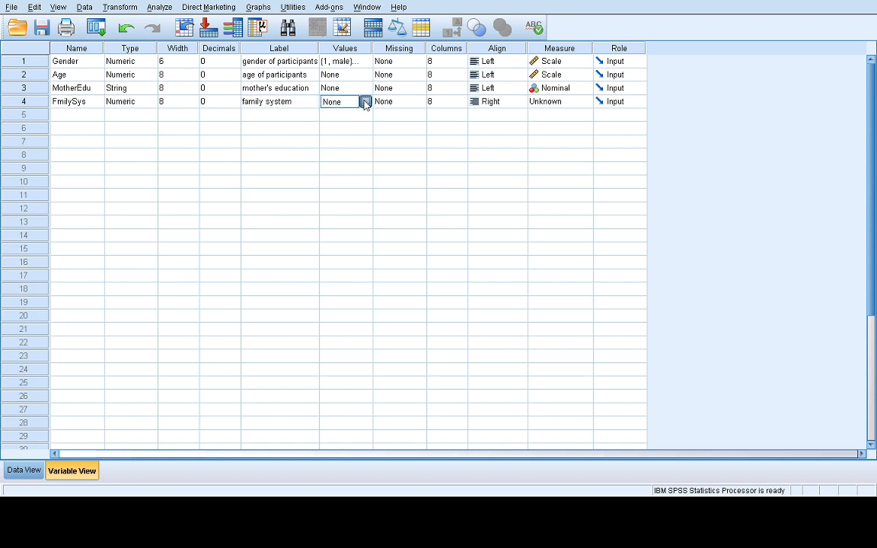
left_click(364, 102)
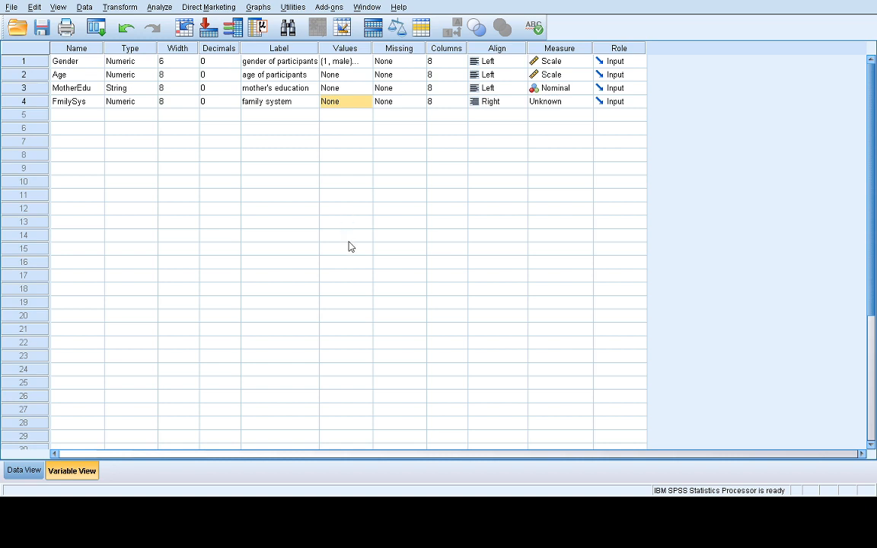
key("ctrl+v")
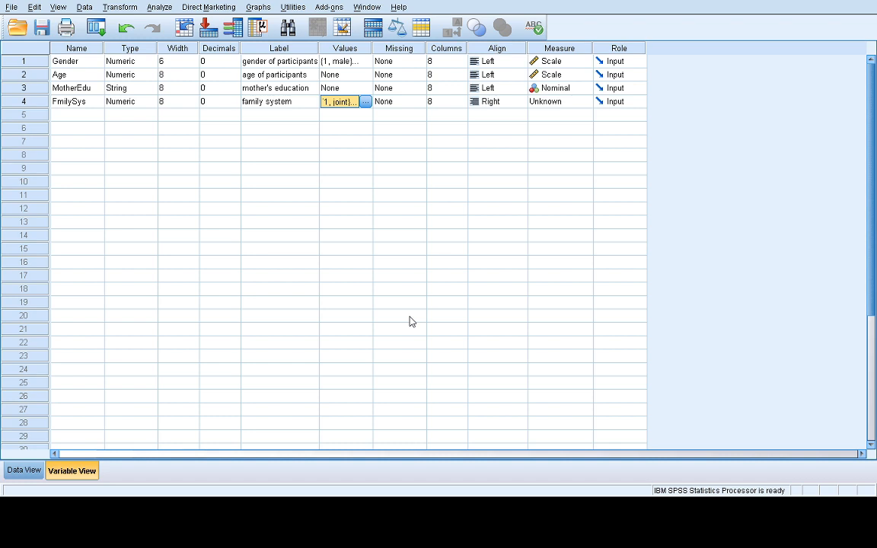
- Set the FmilySys variable's measure to Scale and its alignment to Left
left_click(586, 102)
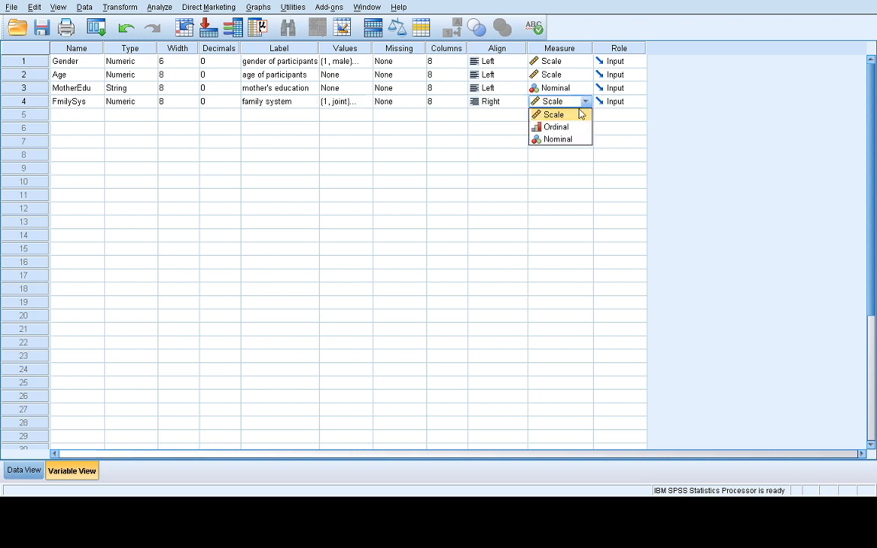
left_click(580, 113)
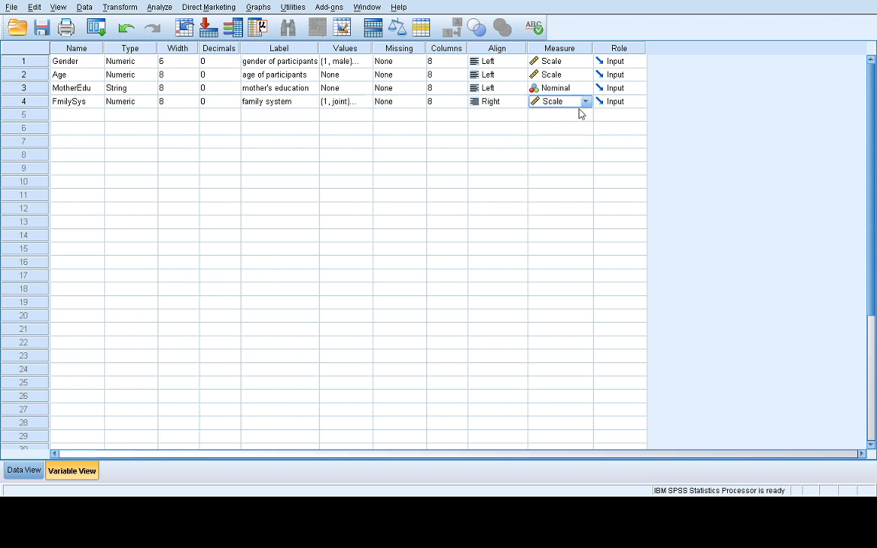
left_click(522, 104)
left_click(523, 114)
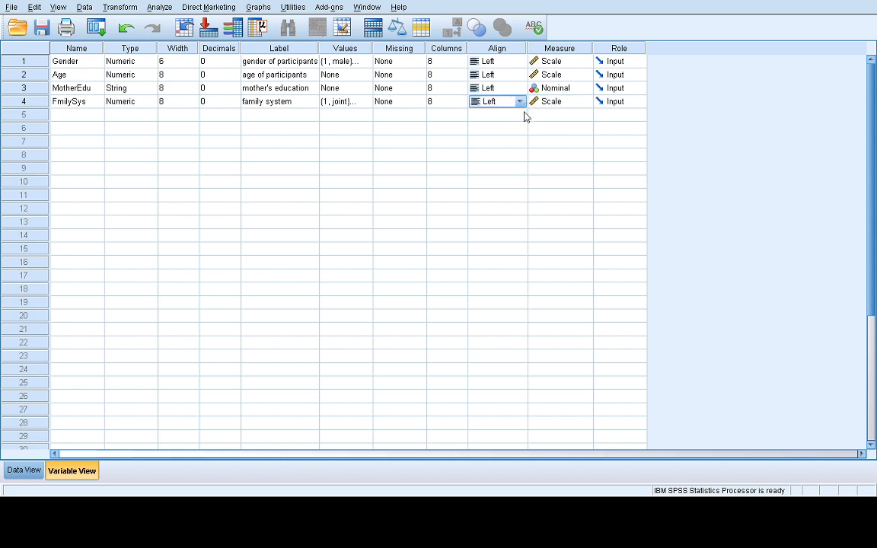
- Enter 1 as the first case's FmilySys value in the data view
left_click(29, 470)
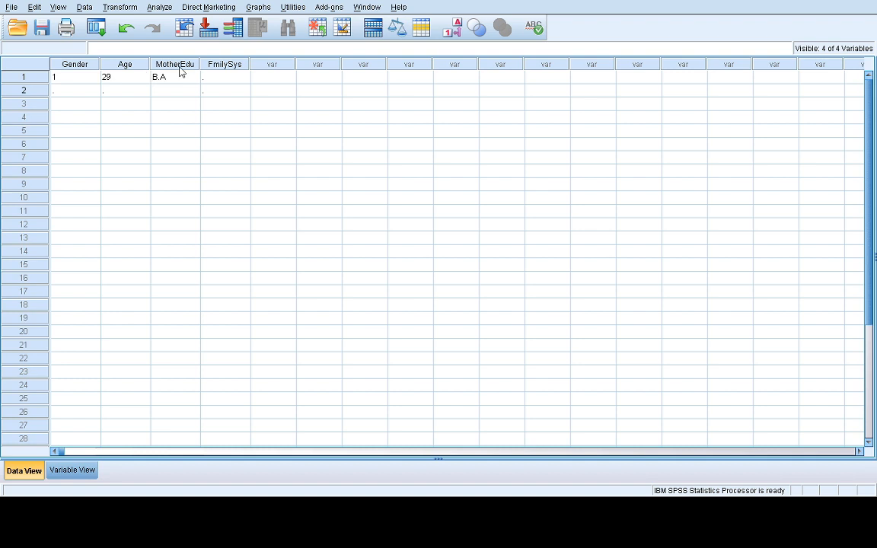
double_click(218, 79)
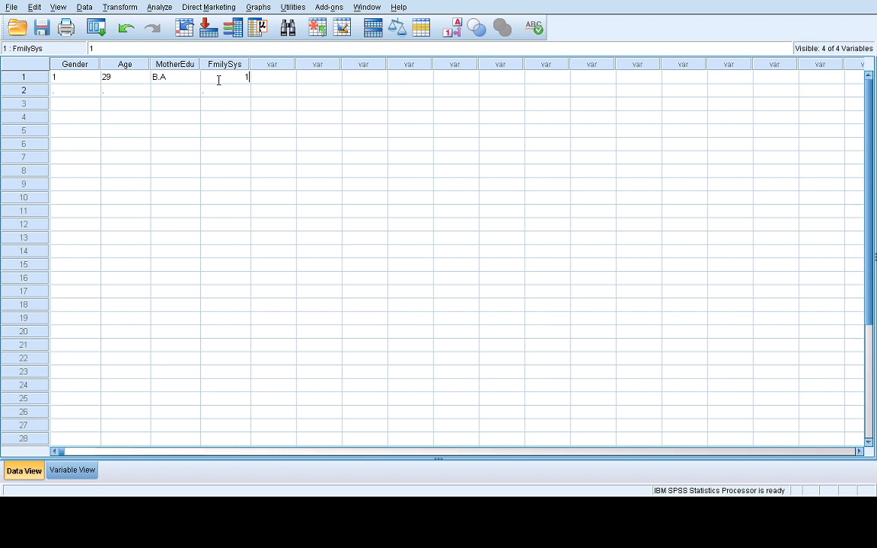
- Enter the second case in the data view: Gender 2, Age 23, MotherEdu Msc and FmilySys 2
double_click(94, 92)
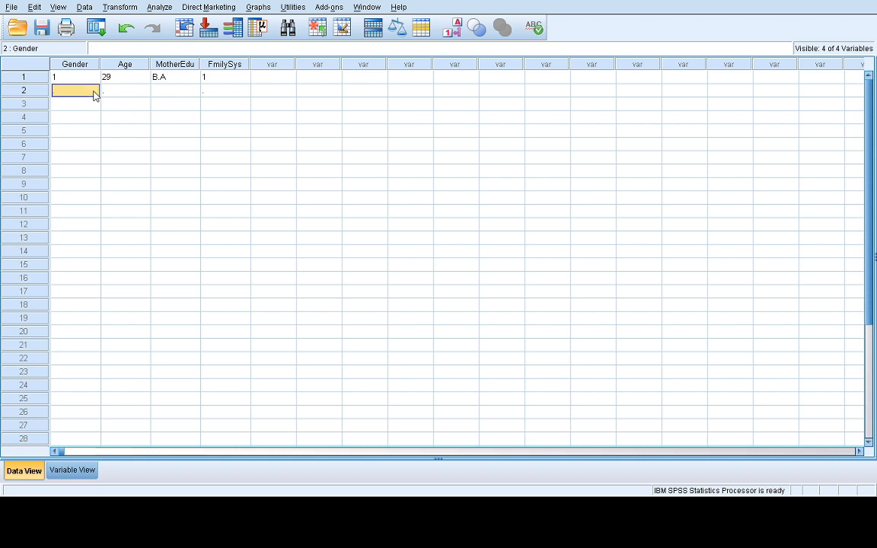
type("2")
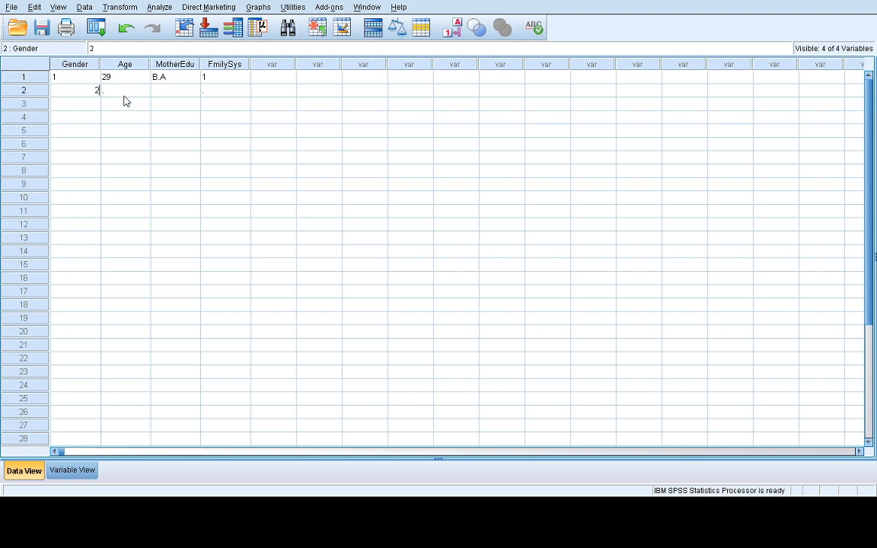
left_click(126, 90)
left_click(125, 88)
type("23")
left_click(180, 93)
left_click(180, 90)
type("Msc")
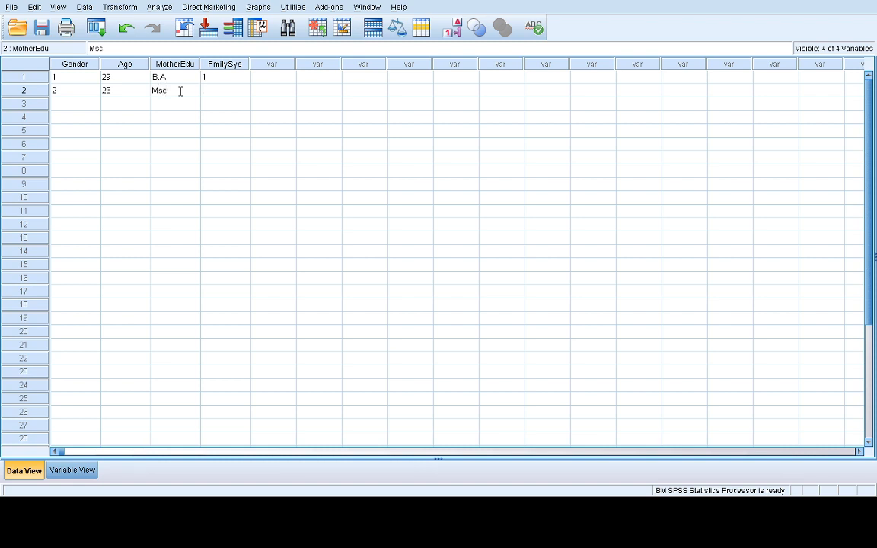
left_click(222, 92)
left_click(223, 92)
type("2")
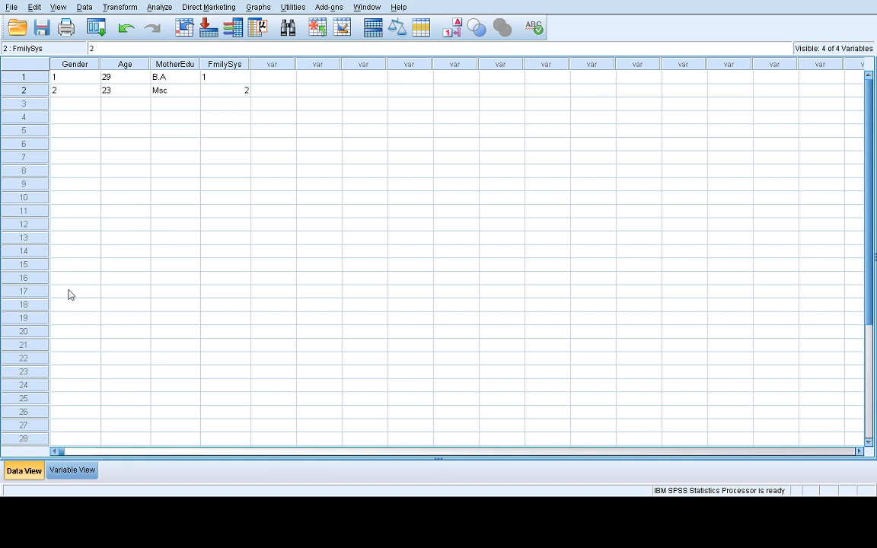
- Set the FmilySys variable's alignment to Right and return to the data view
left_click(63, 472)
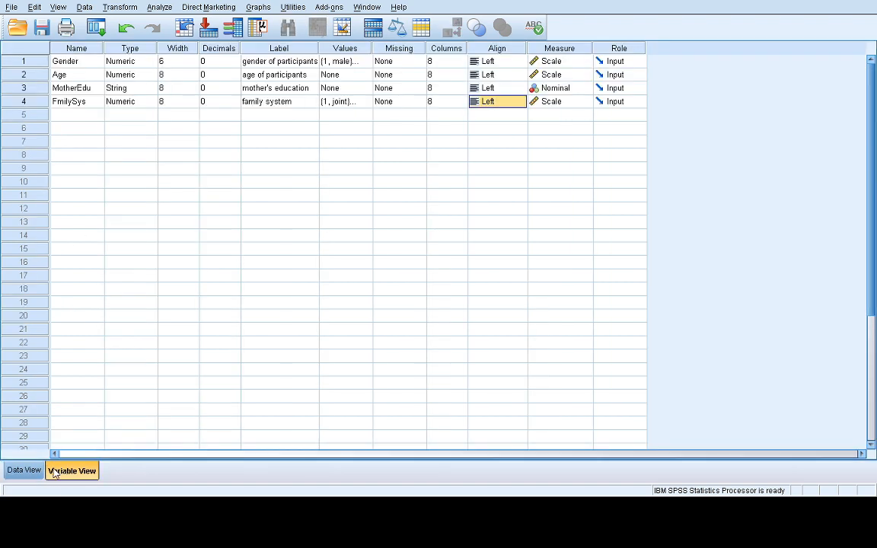
left_click(15, 470)
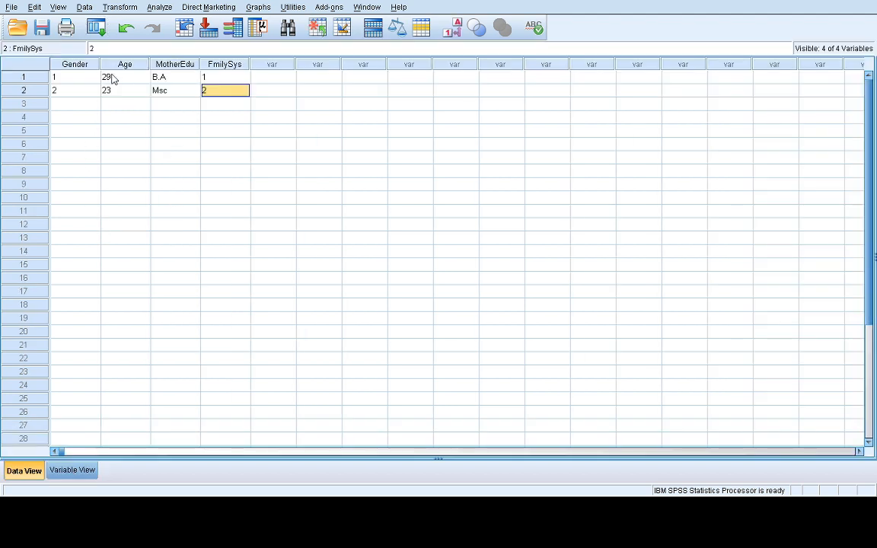
left_click(87, 473)
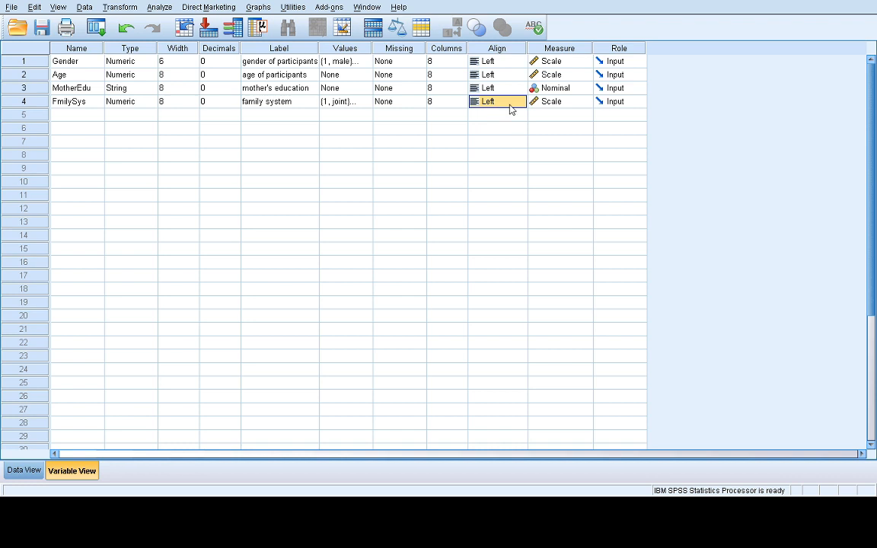
left_click(518, 103)
left_click(520, 102)
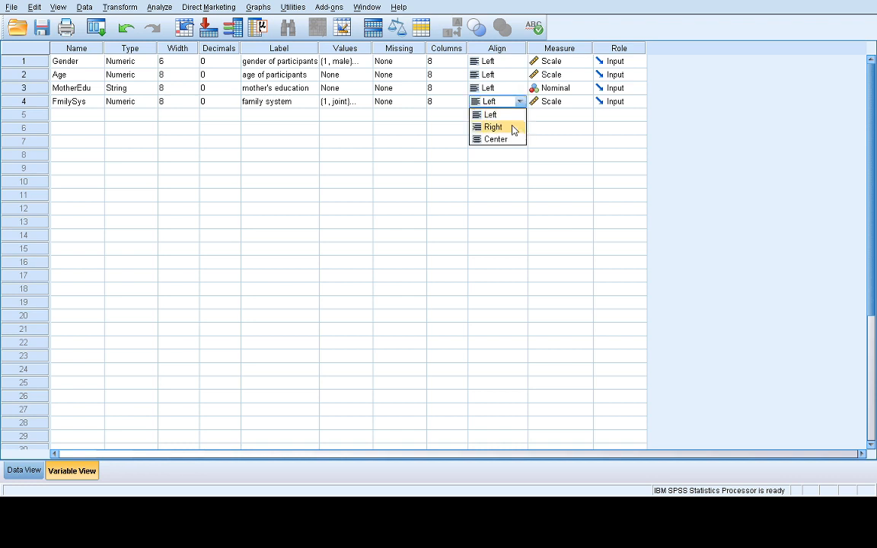
left_click(514, 127)
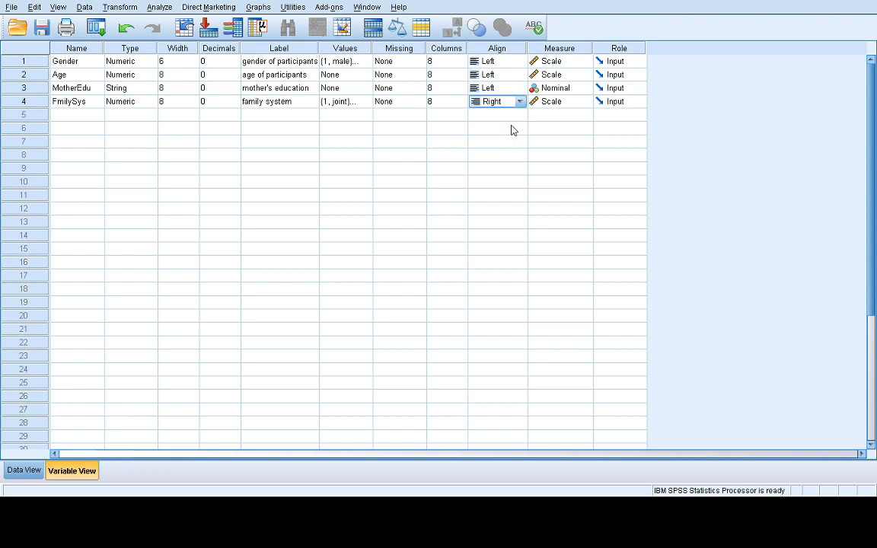
left_click(13, 471)
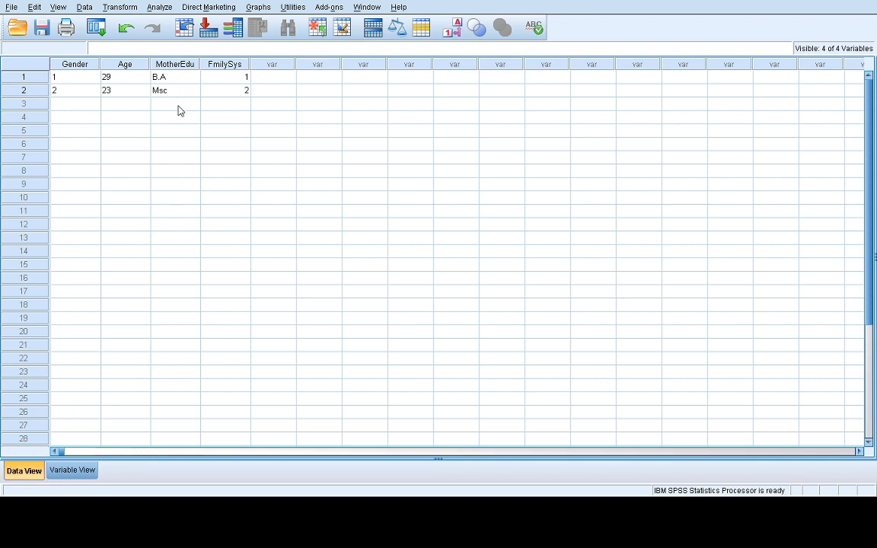
- Widen the MotherEdu column in the data view to a column width of about 11 and check its setting in the variable view
left_click(79, 471)
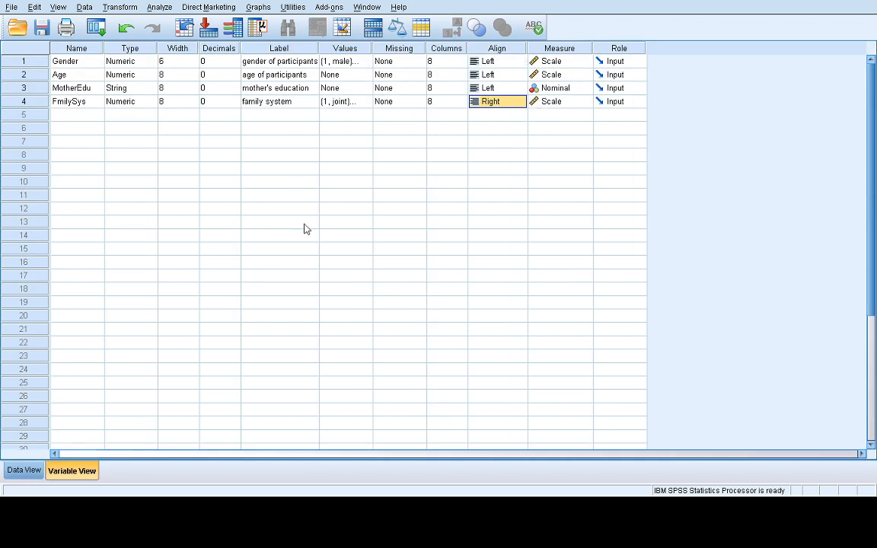
left_click(24, 472)
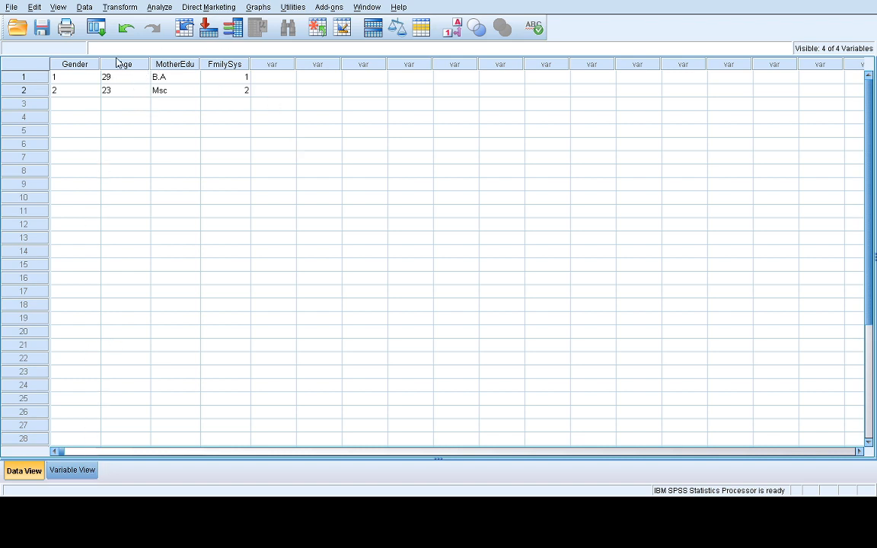
mouse_move(150, 63)
left_mouse_down()
mouse_move(188, 63)
mouse_move(143, 63)
mouse_move(138, 54)
mouse_move(196, 55)
mouse_move(151, 59)
left_mouse_up()
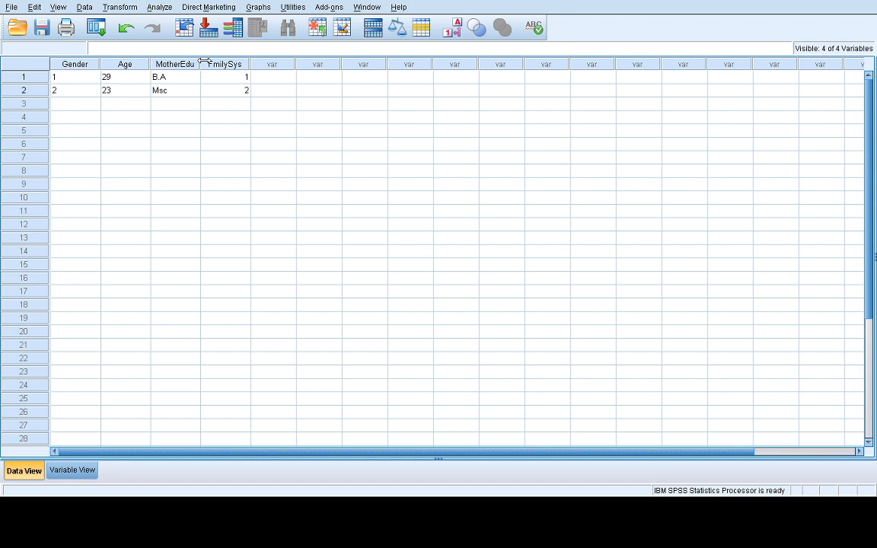
mouse_move(204, 61)
left_mouse_down()
mouse_move(256, 66)
mouse_move(216, 65)
left_mouse_up()
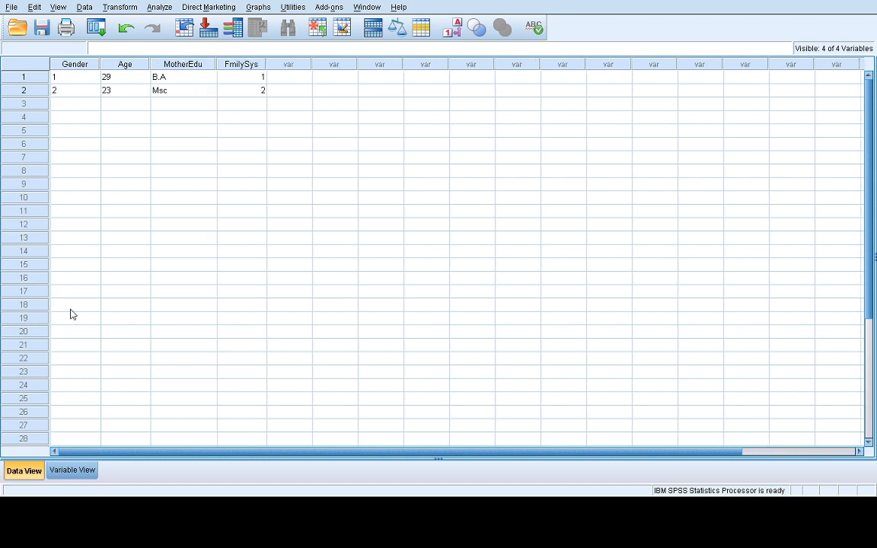
left_click(72, 470)
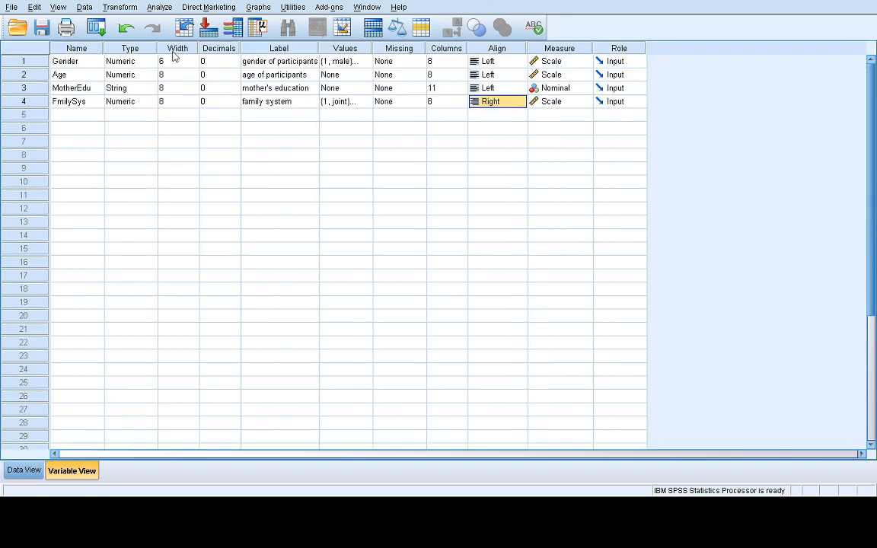
left_click(11, 470)
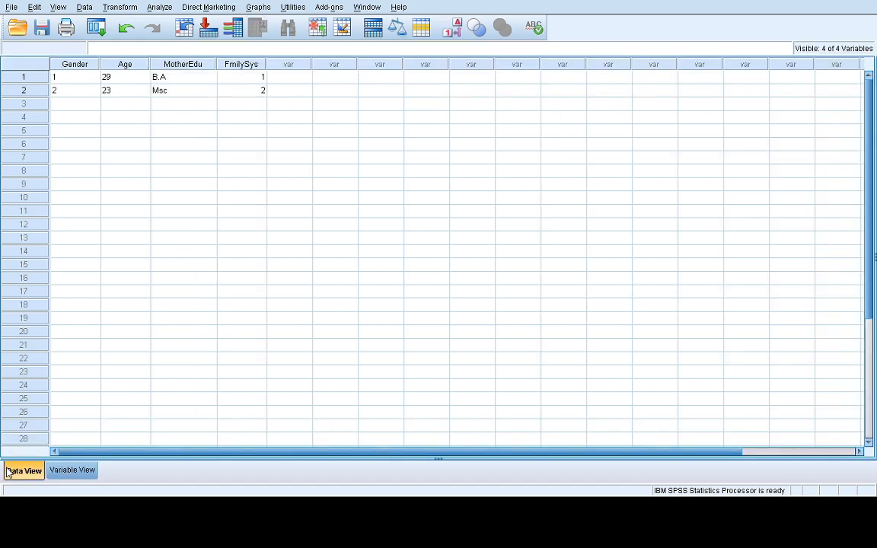
- Move the FmilySys variable above MotherEdu in the variable view
left_click(71, 471)
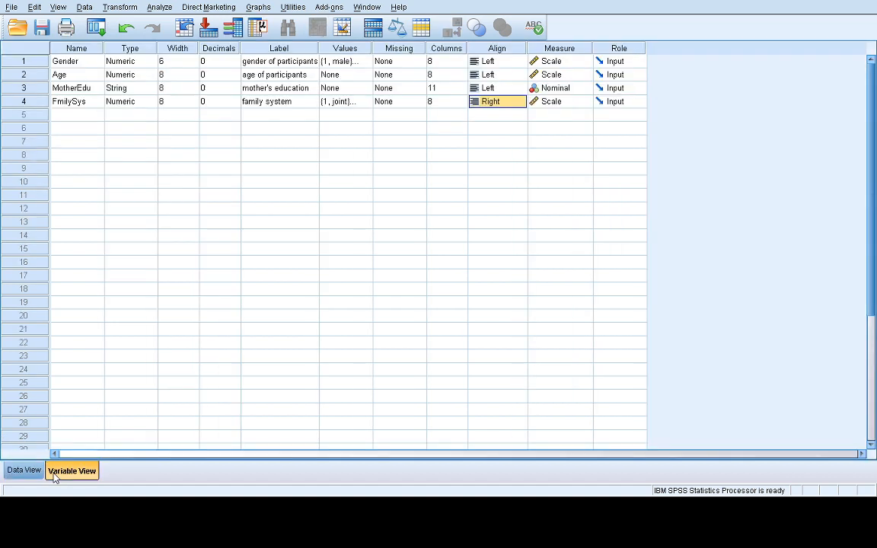
left_click(35, 104)
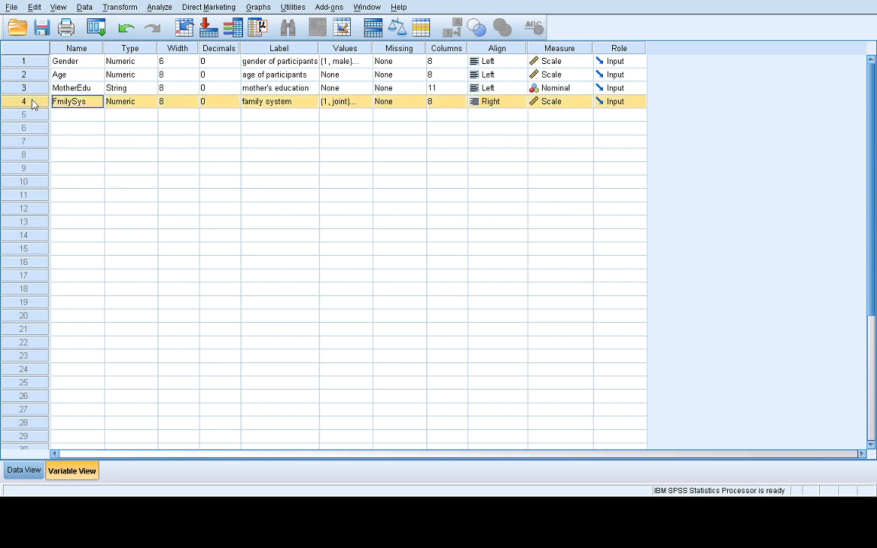
left_click_drag(32, 101, 34, 86)
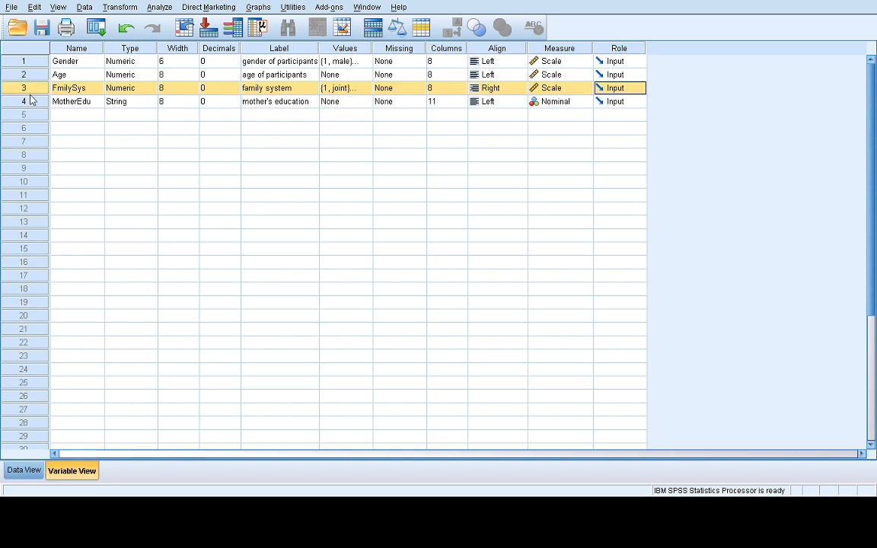
- Move the MotherEdu variable back above FmilySys to restore the original variable order
mouse_move(30, 101)
left_mouse_down()
mouse_move(29, 62)
mouse_move(28, 106)
left_mouse_up()
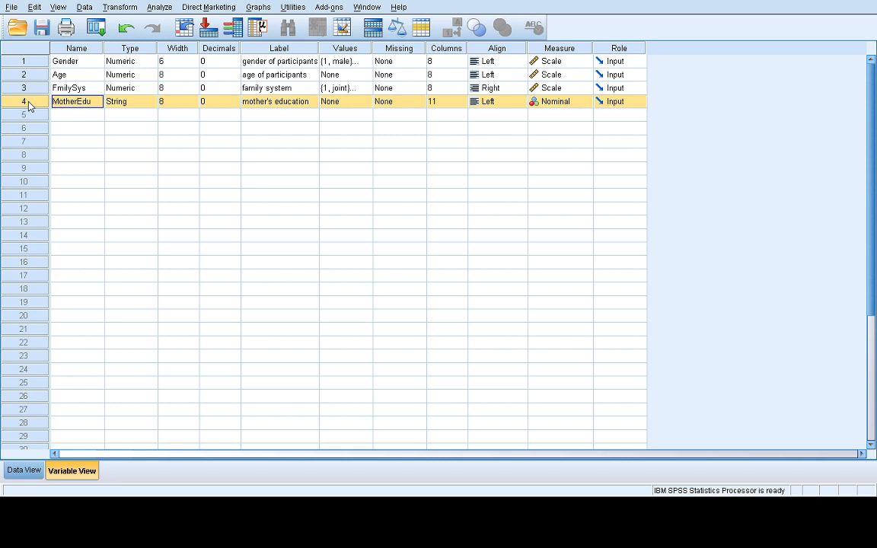
double_click(29, 106)
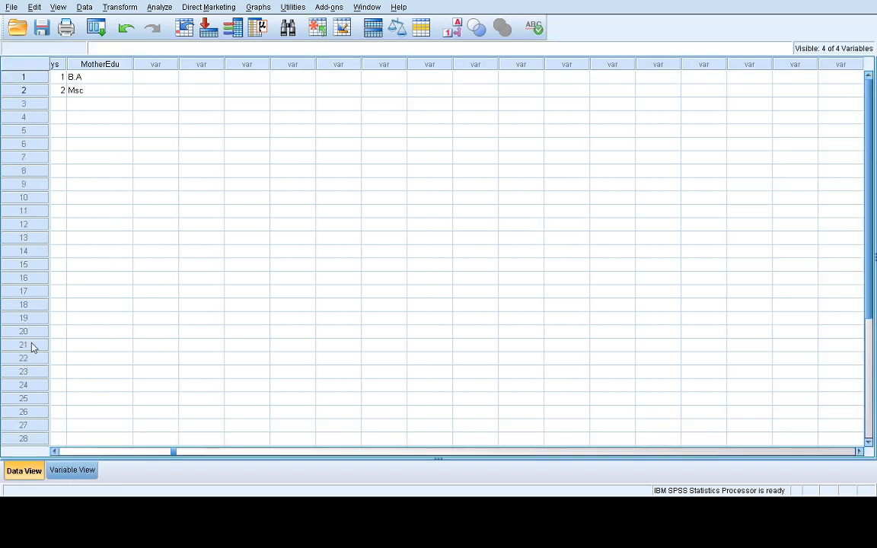
left_click(70, 472)
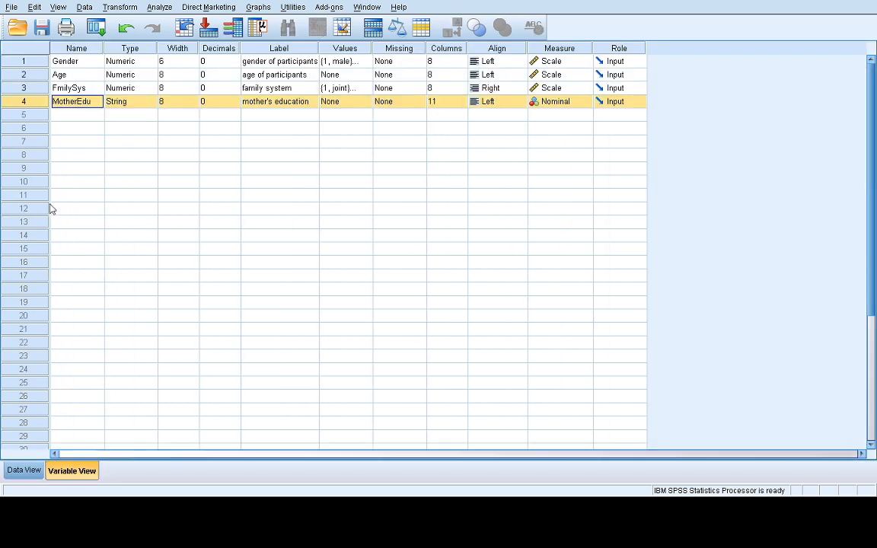
left_click_drag(25, 105, 27, 105)
left_click(26, 115)
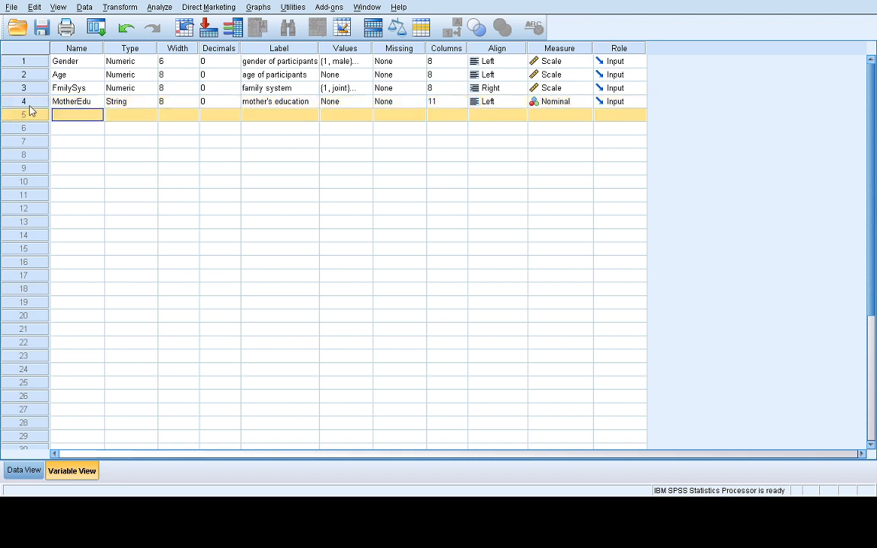
left_click(75, 129)
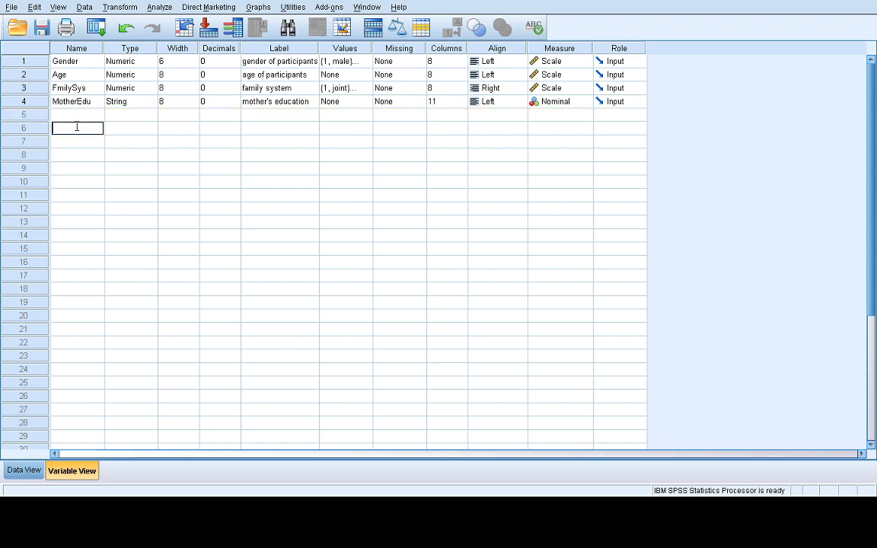
left_click(23, 102)
left_click_drag(23, 100, 25, 88)
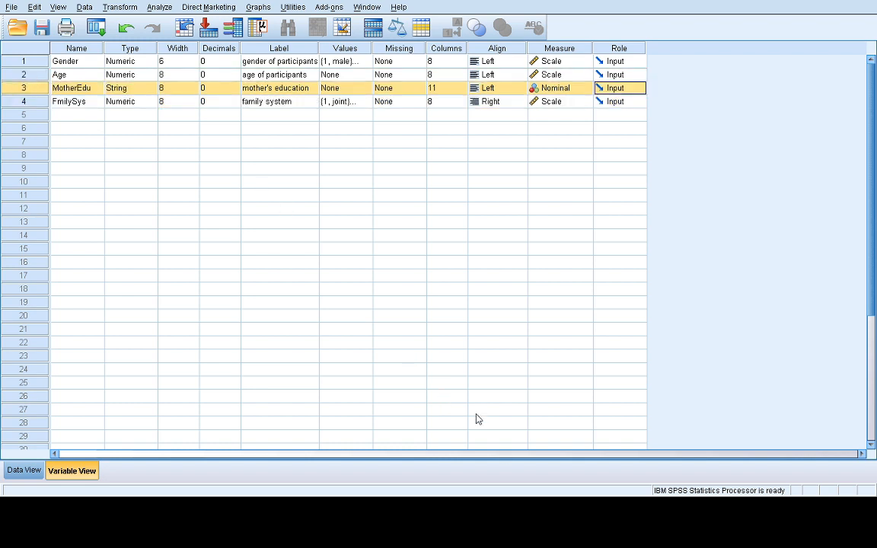